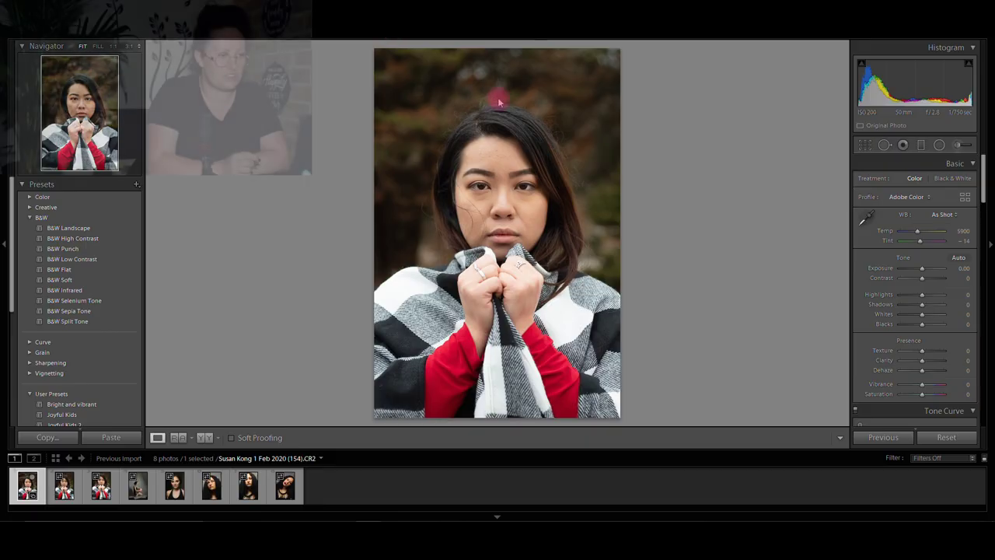
# Compare the similar plaid-scarf portraits up close and remove the two weaker shots, keeping photo (155).
pyautogui.click(513, 165)
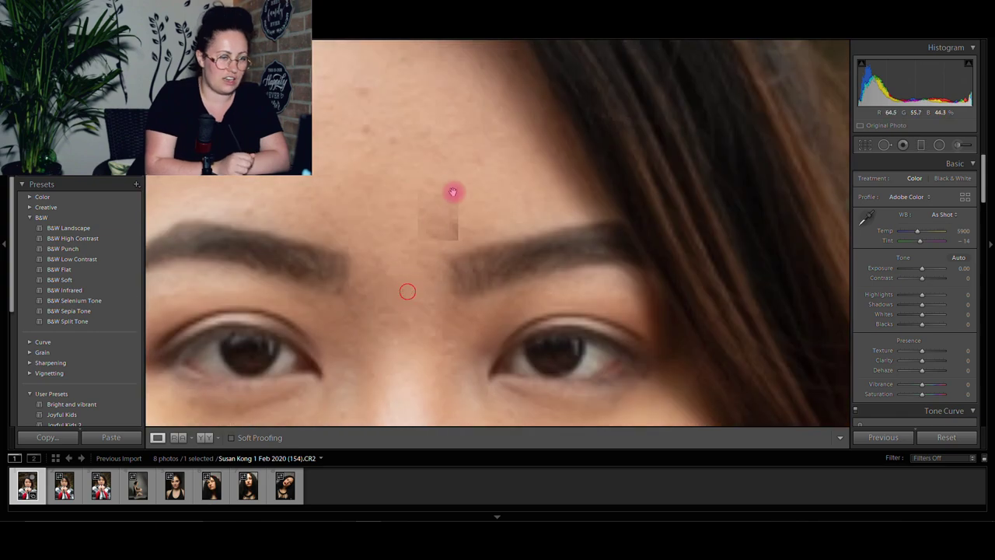
pyautogui.moveTo(408, 292); pyautogui.dragTo(459, 176)
pyautogui.click(404, 235)
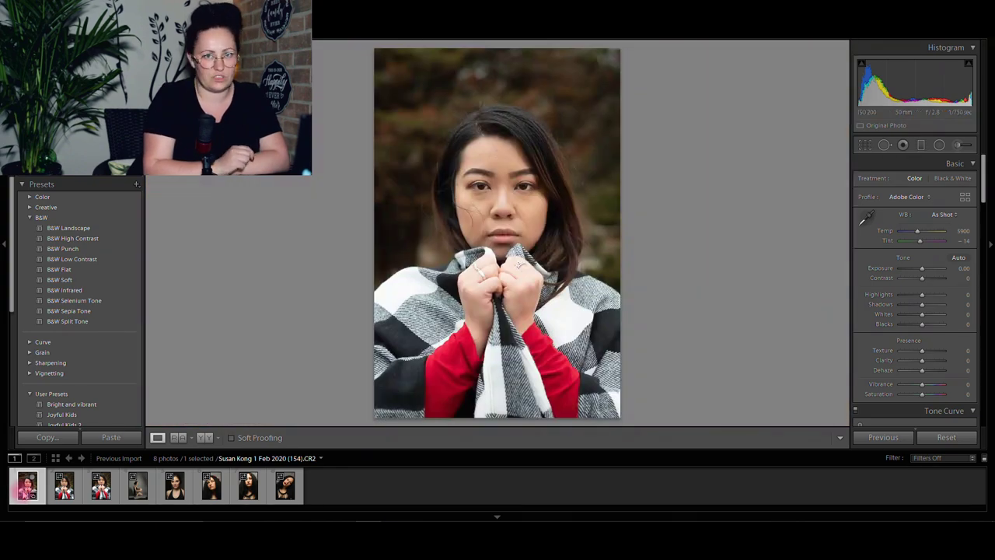
pyautogui.press('Delete')
pyautogui.click(516, 272)
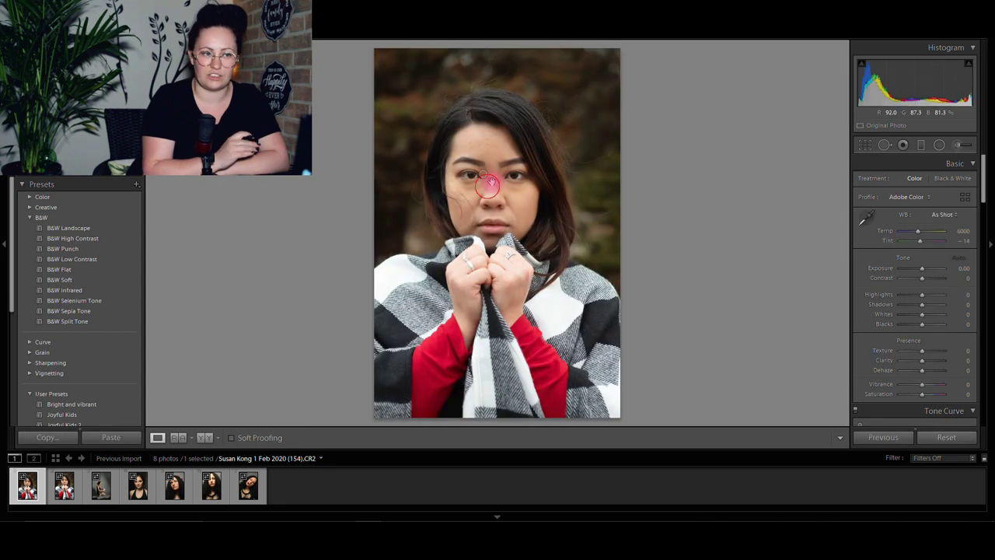
pyautogui.click(466, 169)
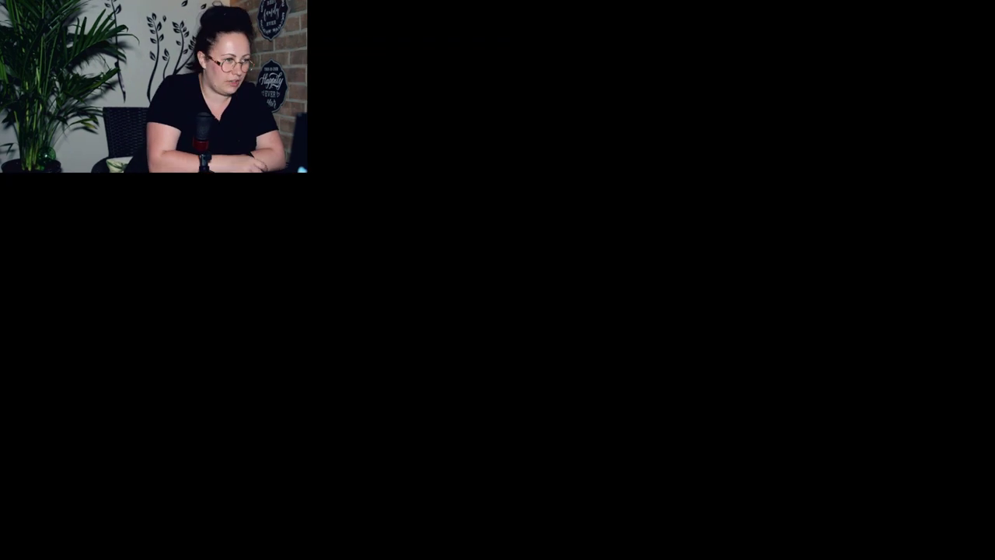
# Crop the scarf portrait tighter around the face and hands, keeping the original aspect ratio.
pyautogui.press('r')
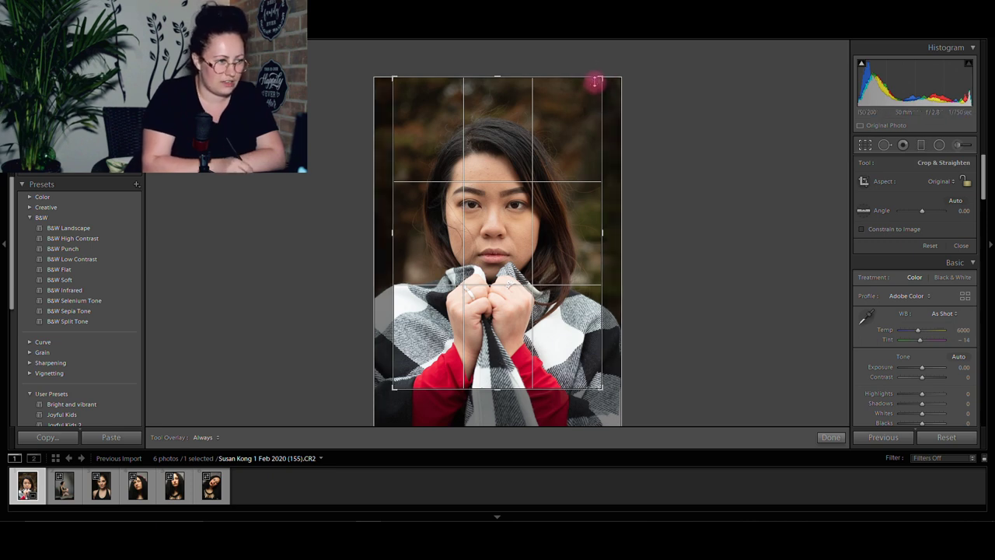
pyautogui.moveTo(601, 77); pyautogui.dragTo(594, 85)
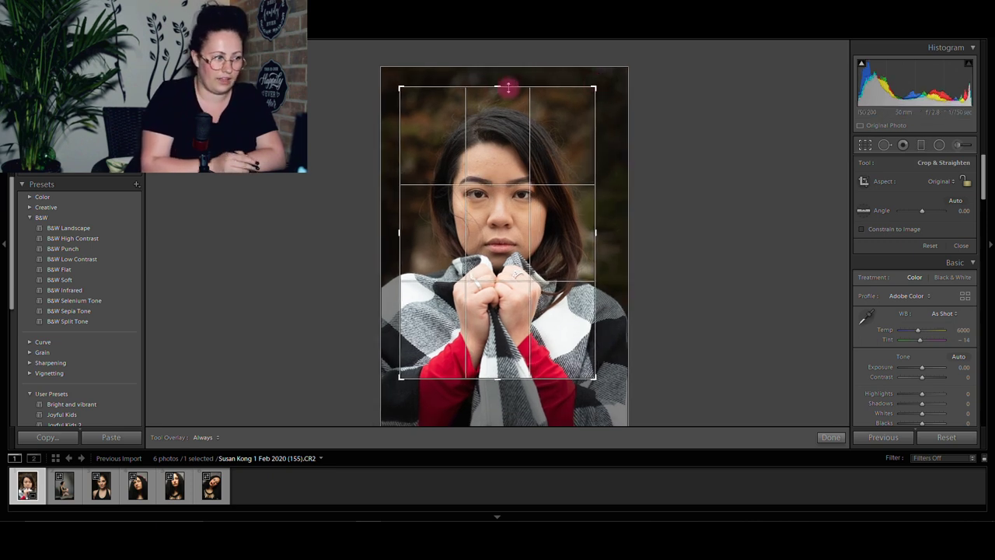
pyautogui.moveTo(501, 88); pyautogui.dragTo(502, 96)
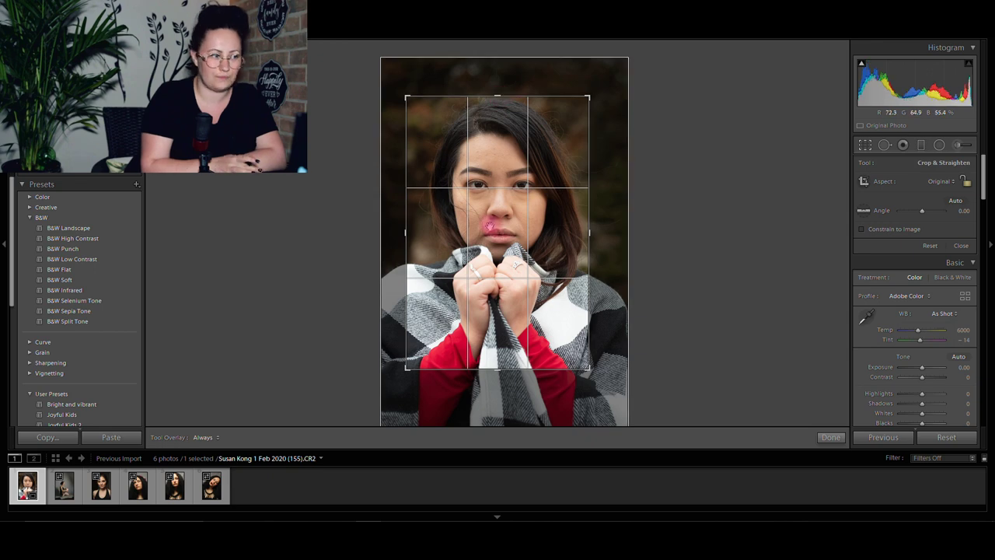
pyautogui.moveTo(482, 254); pyautogui.dragTo(492, 231)
pyautogui.press('Return')
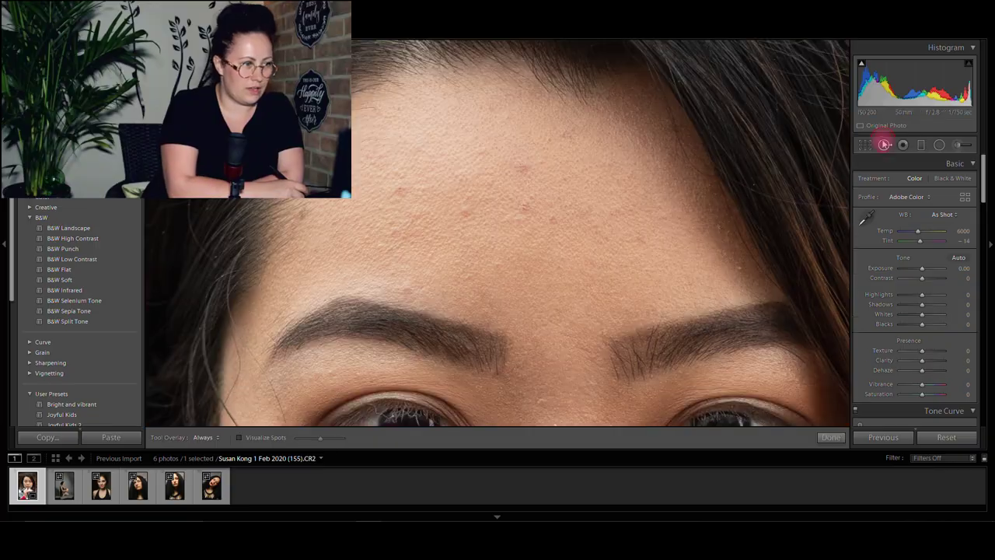
# Heal the skin blemishes on the forehead, between the eyebrows and beside the nose using Spot Removal in Heal mode.
pyautogui.click(884, 145)
pyautogui.click(429, 285)
pyautogui.moveTo(628, 239); pyautogui.dragTo(586, 5)
pyautogui.click(498, 170)
pyautogui.click(590, 288)
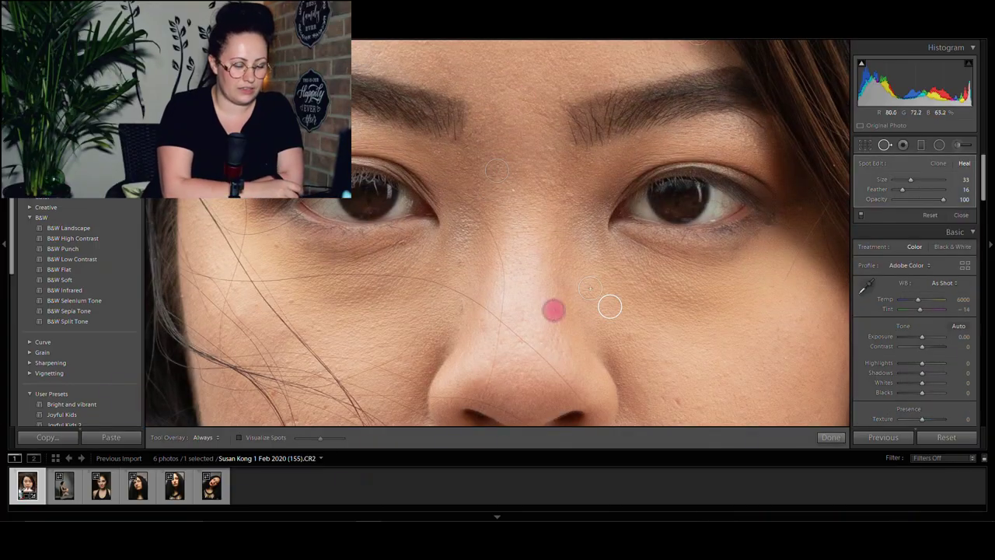
# Heal the remaining spots on the lower face, around the mouth, lips and chin, with feather 16 and opacity 100.
pyautogui.click(354, 186)
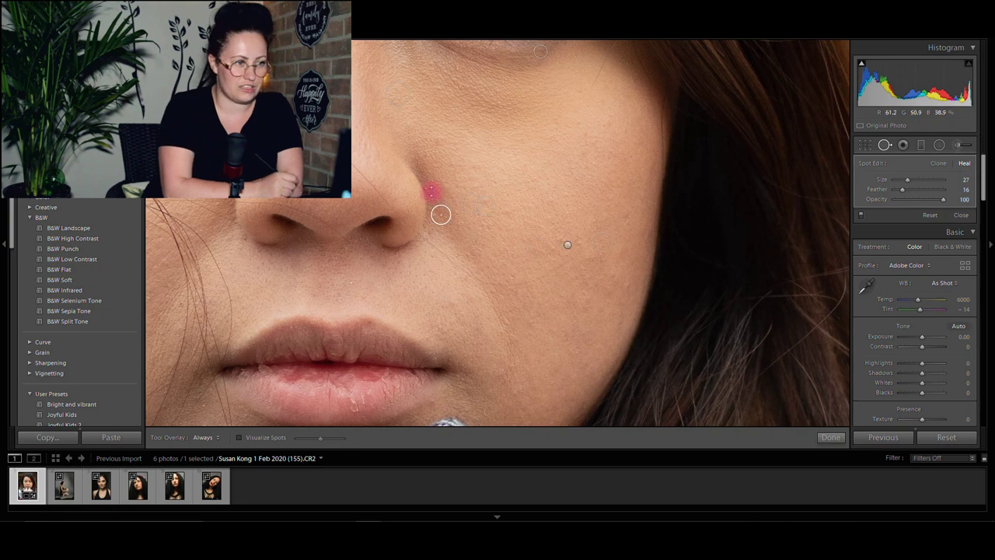
pyautogui.moveTo(491, 327); pyautogui.dragTo(570, 203)
pyautogui.moveTo(425, 267); pyautogui.dragTo(434, 287)
pyautogui.click(442, 274)
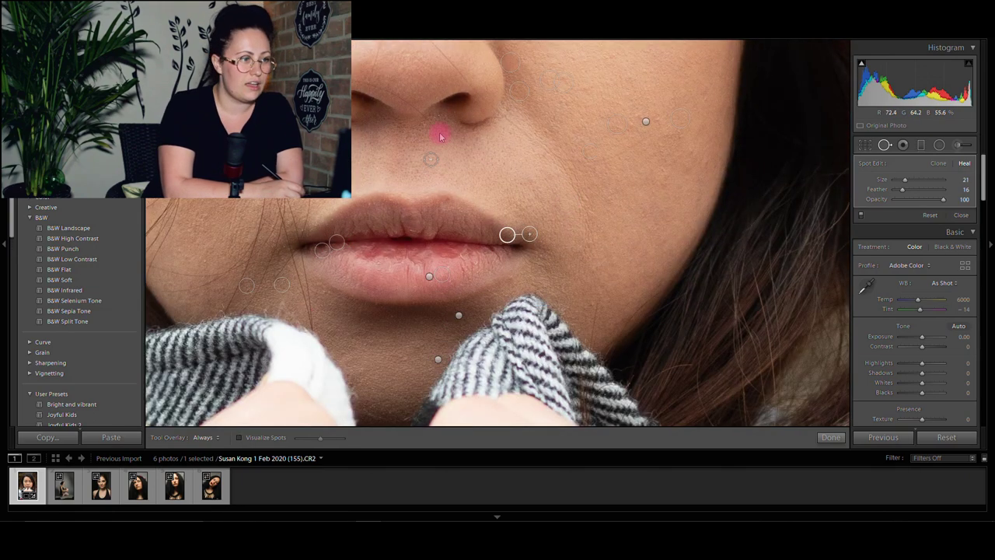
pyautogui.scroll(8, 591, 329)
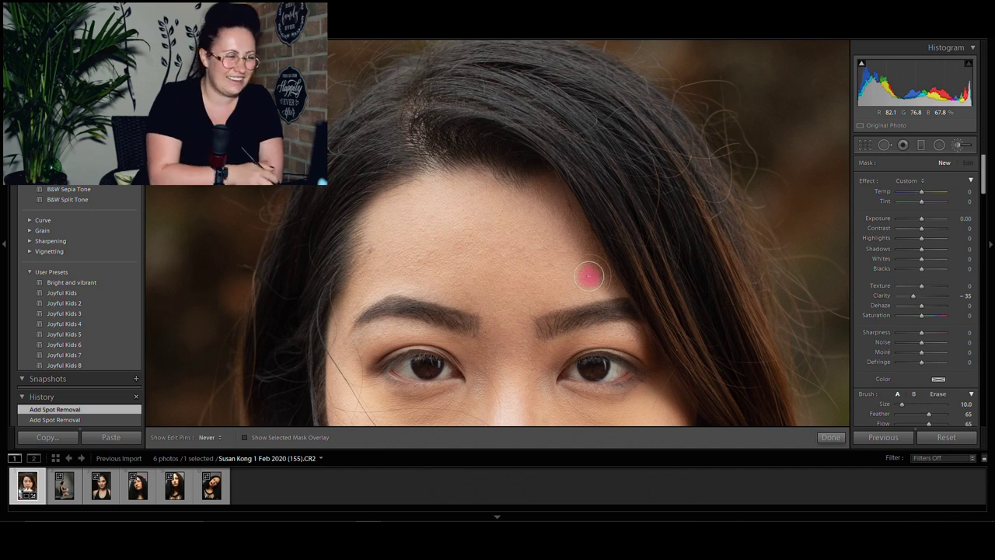
# Paint a skin-softening Adjustment Brush mask with Clarity −35 over the face, avoiding eyes, brows and lips, using the mask overlay to check coverage.
pyautogui.moveTo(410, 229)
pyautogui.mouseDown()
pyautogui.moveTo(345, 298)
pyautogui.moveTo(491, 190)
pyautogui.mouseUp()
pyautogui.moveTo(503, 343); pyautogui.dragTo(503, 192)
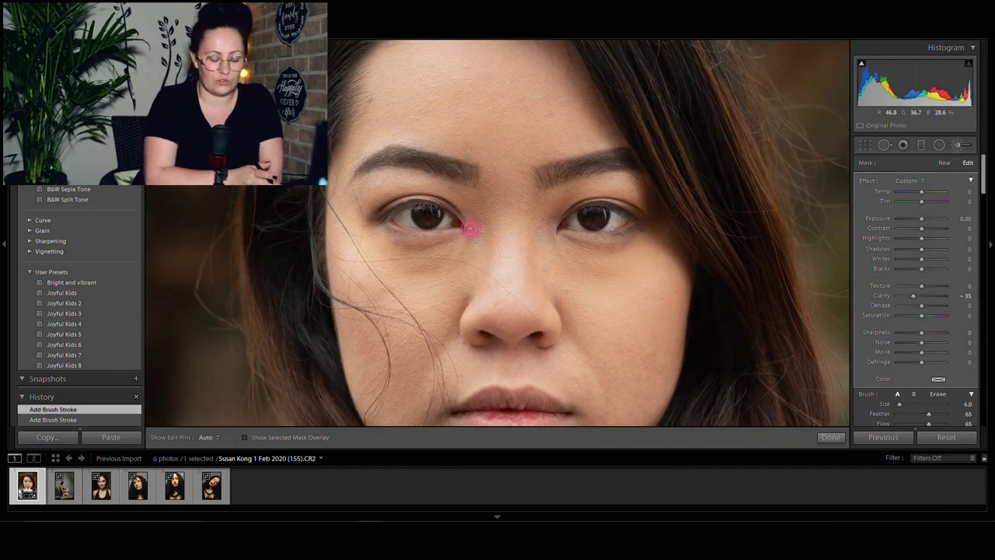
pyautogui.click(246, 438)
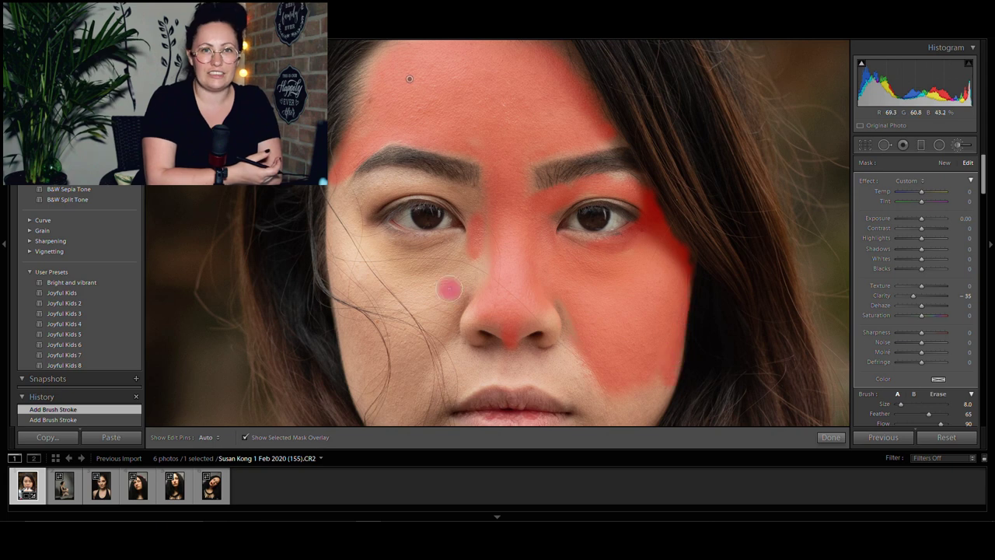
pyautogui.moveTo(427, 287); pyautogui.dragTo(433, 296)
pyautogui.scroll(-3, 458, 257)
pyautogui.moveTo(480, 265)
pyautogui.mouseDown()
pyautogui.moveTo(580, 273)
pyautogui.moveTo(626, 317)
pyautogui.mouseUp()
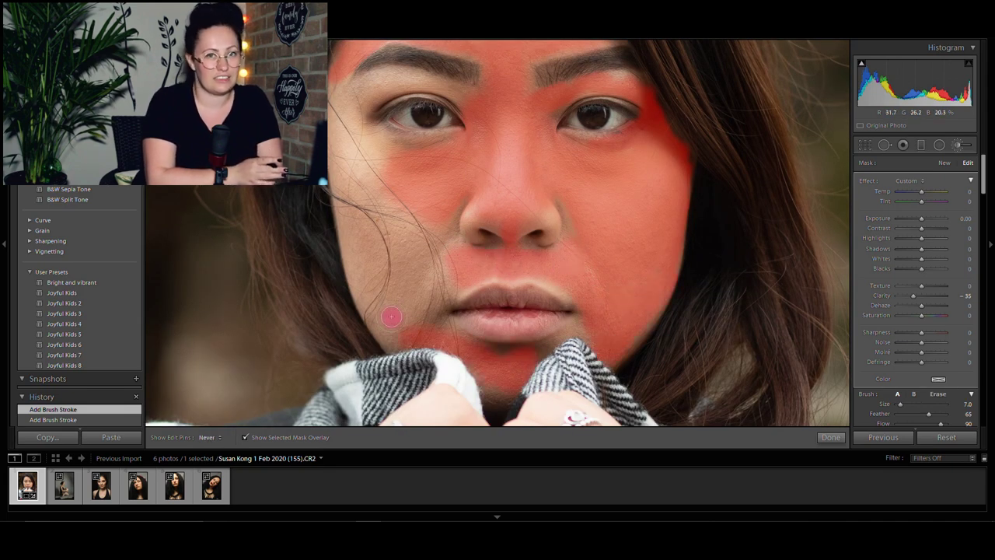
pyautogui.moveTo(398, 327)
pyautogui.mouseDown()
pyautogui.moveTo(355, 282)
pyautogui.moveTo(363, 161)
pyautogui.moveTo(353, 99)
pyautogui.moveTo(462, 107)
pyautogui.mouseUp()
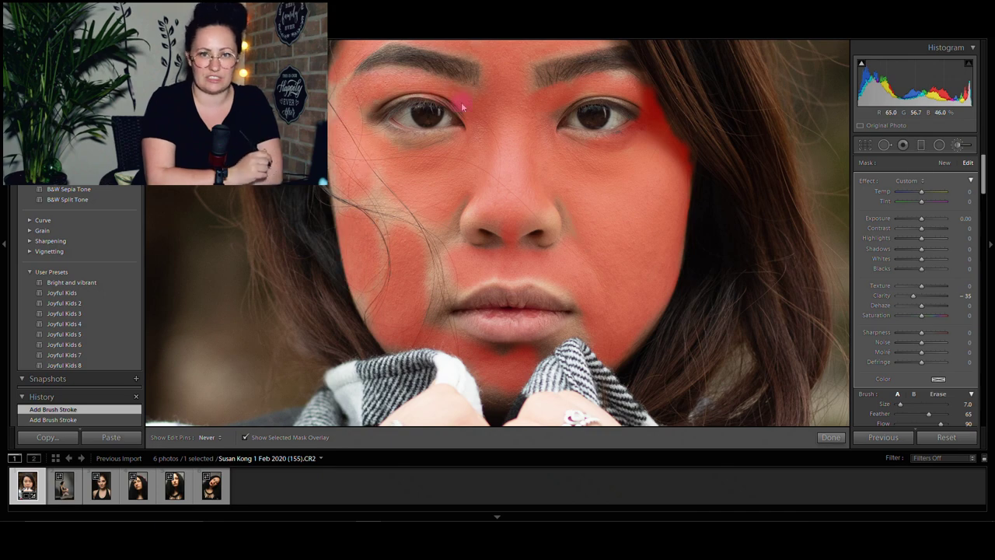
pyautogui.press('o')
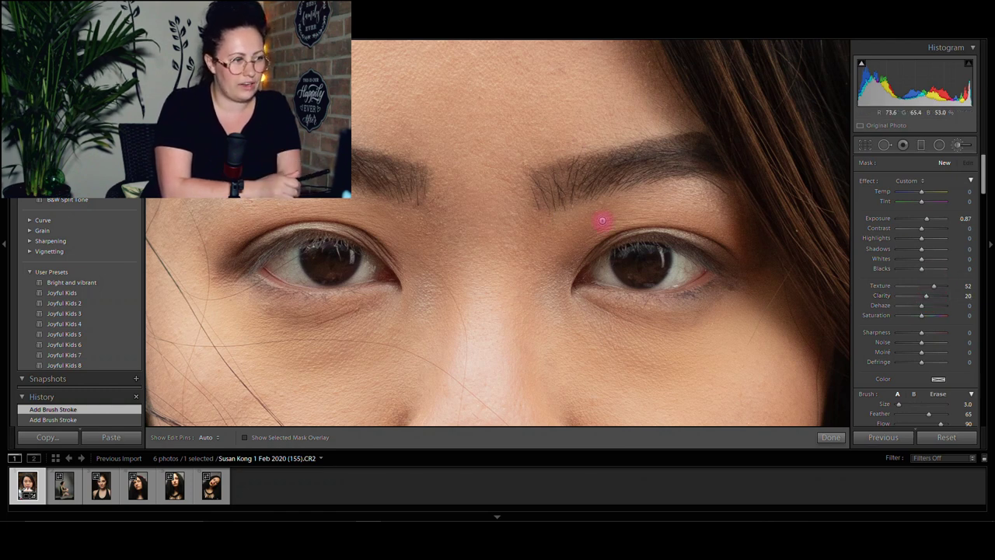
# Brighten the irises with a Texture 52, Clarity 20 brush and adjusted exposure, and define the eyelashes with a Texture 41 brush.
pyautogui.moveTo(622, 261); pyautogui.dragTo(630, 269)
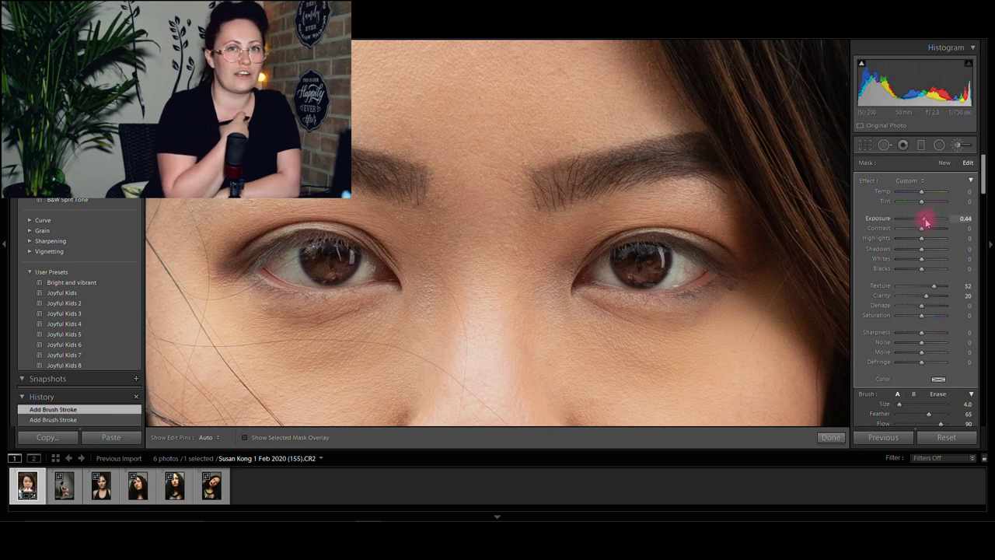
pyautogui.moveTo(927, 224); pyautogui.dragTo(938, 222)
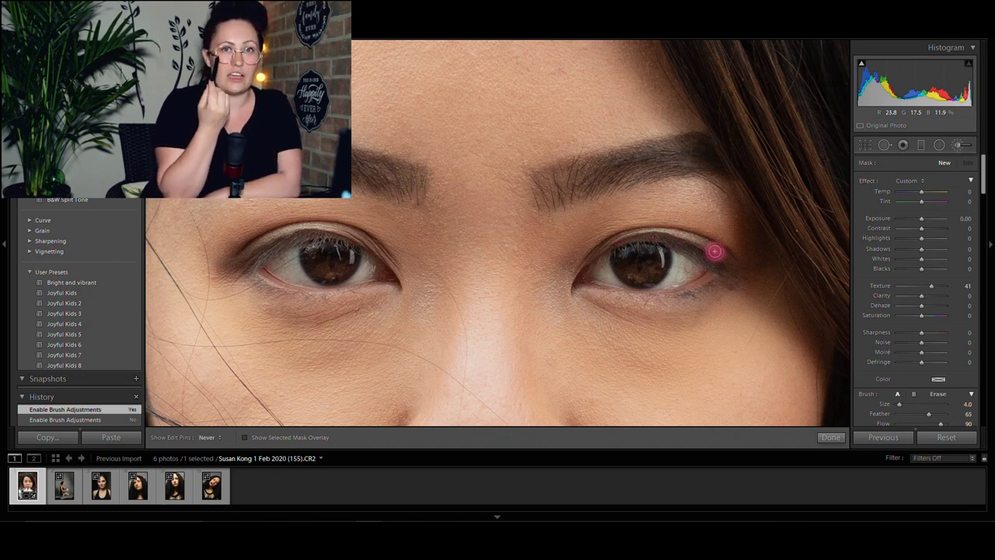
pyautogui.click(714, 251)
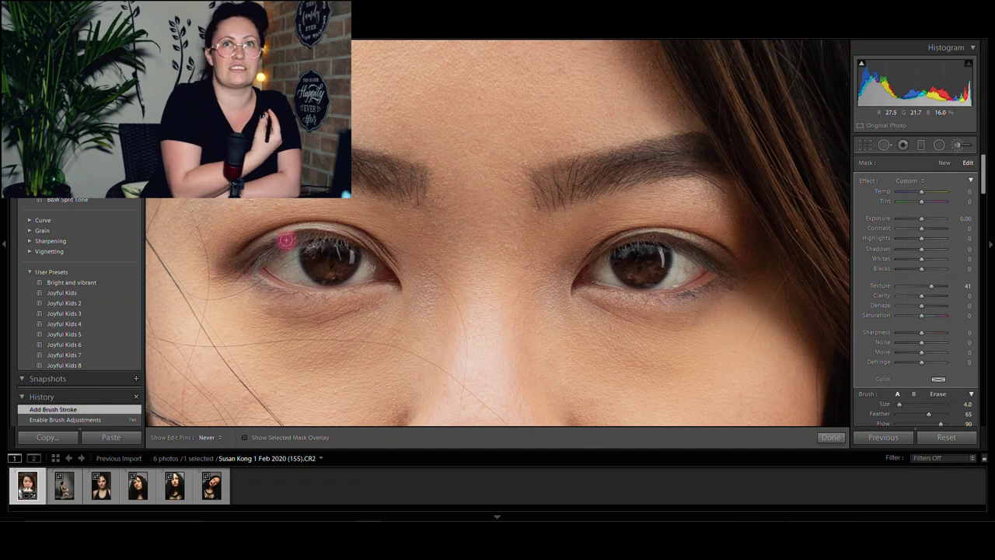
pyautogui.click(274, 247)
pyautogui.click(244, 438)
pyautogui.click(244, 437)
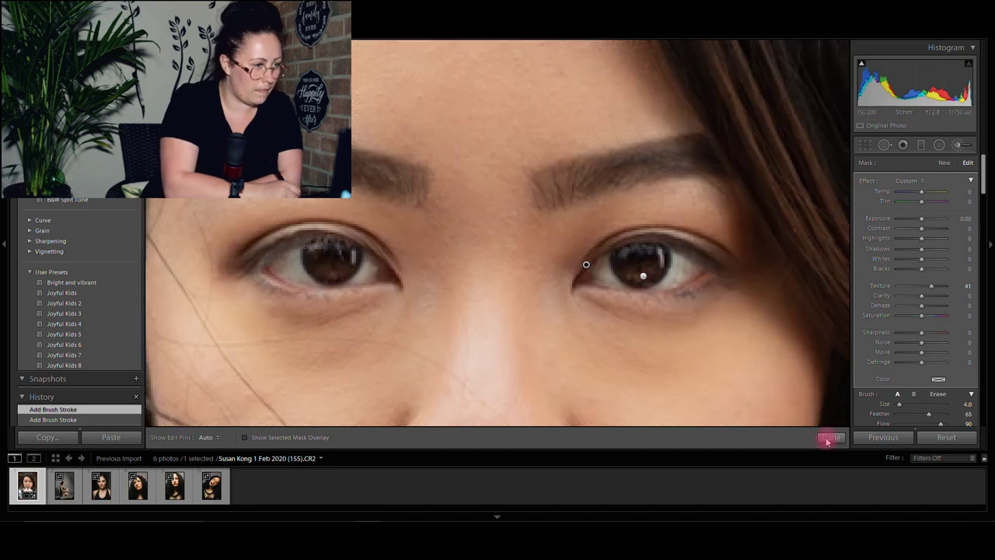
pyautogui.click(830, 437)
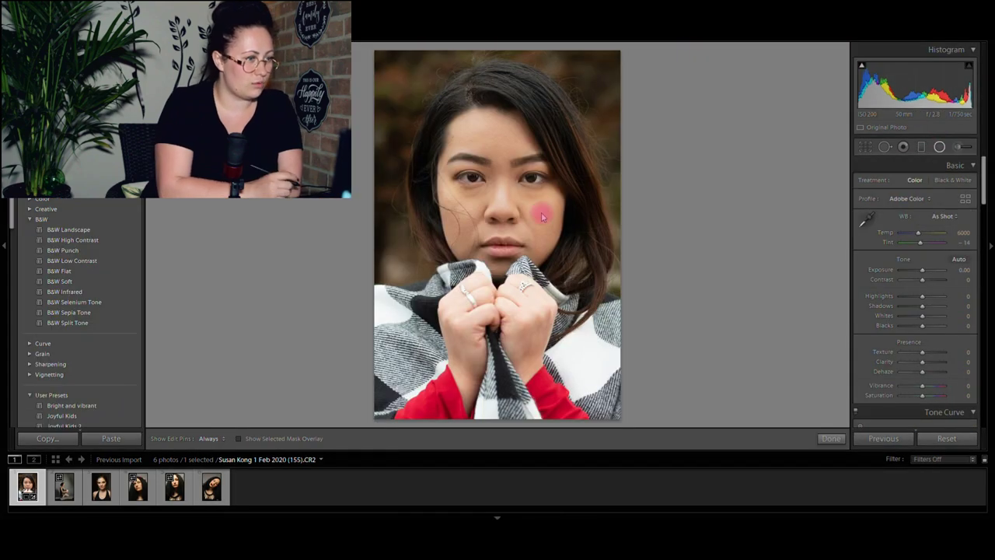
# Try a large radial filter around the face that darkens its surroundings with Exposure −1.48.
pyautogui.press('k')
pyautogui.moveTo(501, 206)
pyautogui.mouseDown()
pyautogui.moveTo(575, 286)
pyautogui.moveTo(608, 363)
pyautogui.mouseUp()
pyautogui.moveTo(922, 222); pyautogui.dragTo(913, 224)
pyautogui.moveTo(503, 362); pyautogui.dragTo(502, 379)
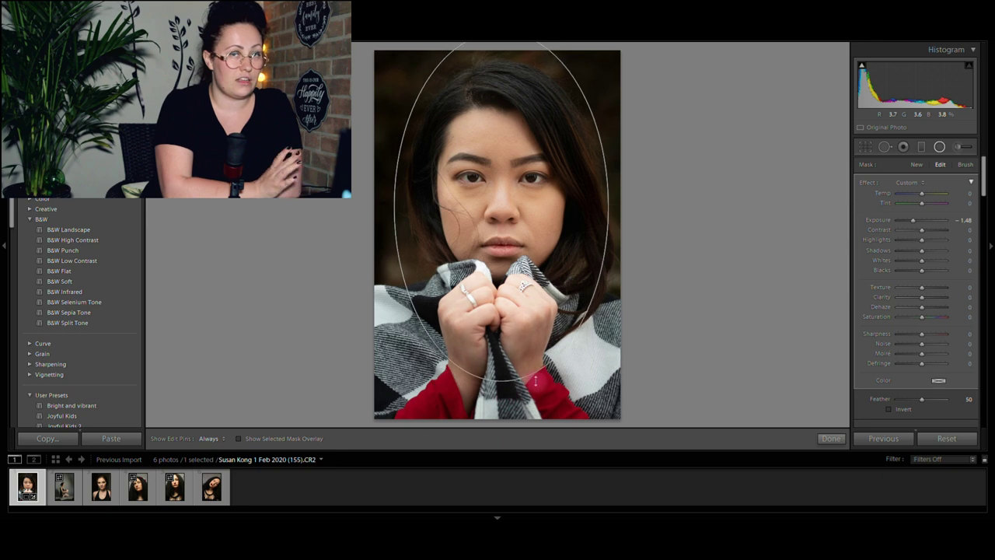
pyautogui.moveTo(608, 206); pyautogui.dragTo(615, 207)
pyautogui.click(829, 439)
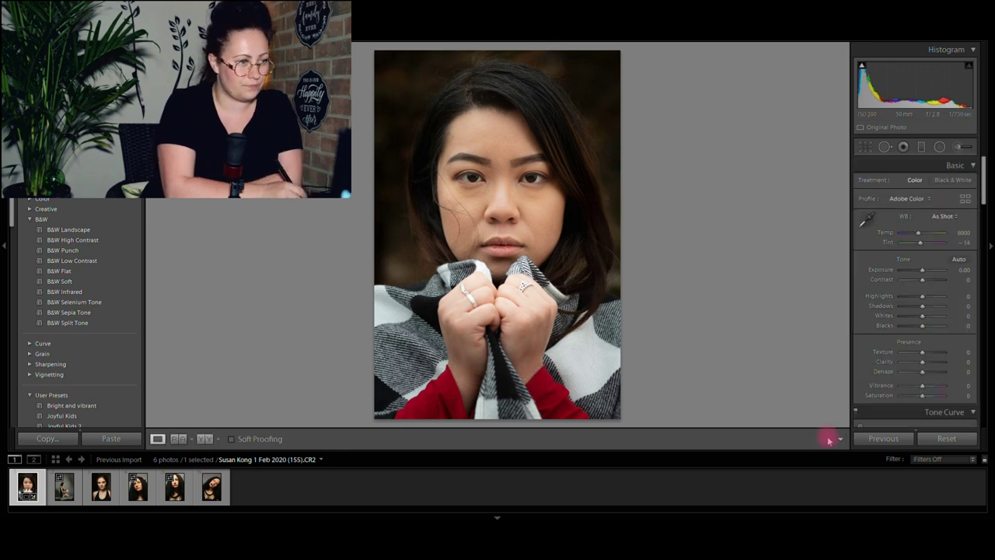
pyautogui.press('Delete')
# Set a custom white balance by sampling a neutral area of the plaid scarf.
pyautogui.click(546, 276)
pyautogui.click(203, 441)
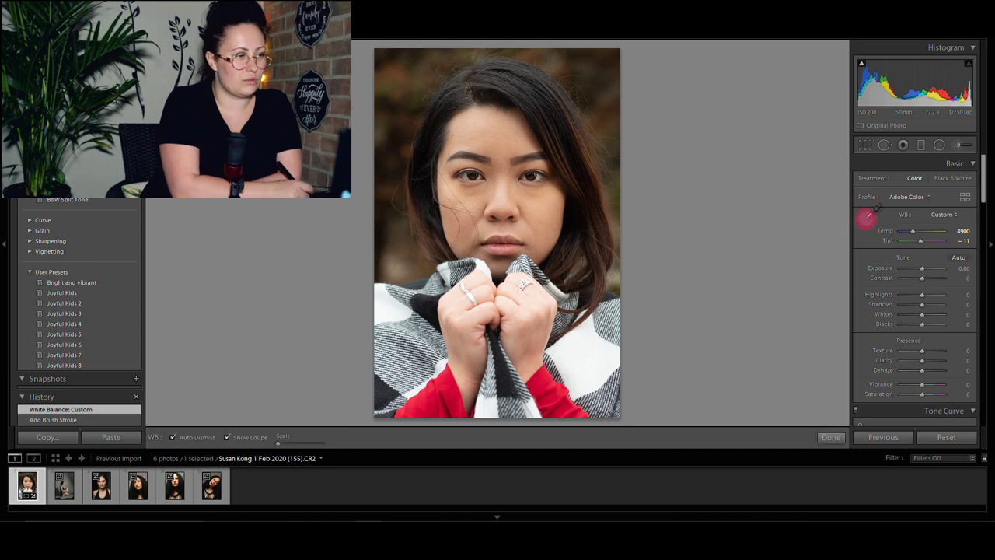
pyautogui.click(582, 350)
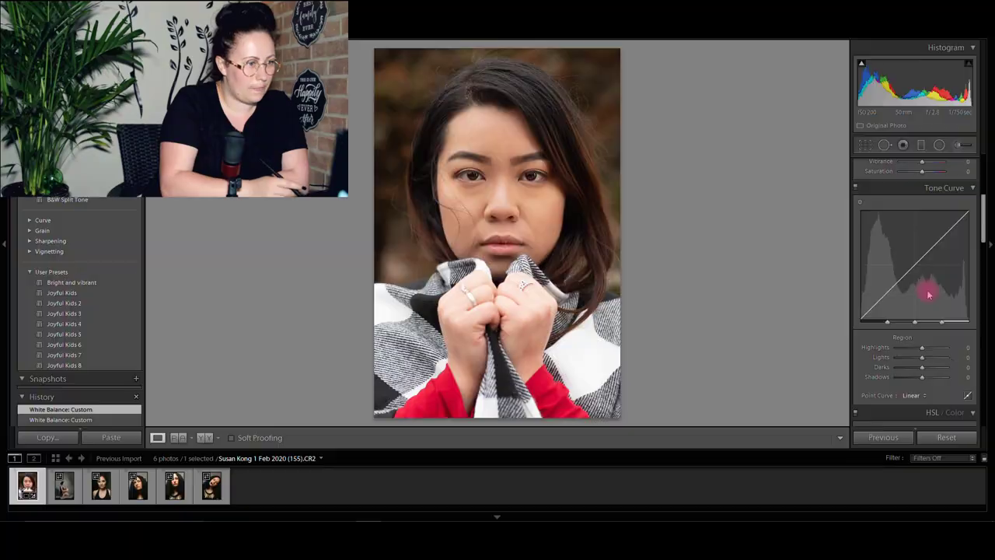
# Split-tone the portrait with highlights at hue 33, saturation 15 and shadows at hue 191, saturation 14.
pyautogui.scroll(-5, 914, 233)
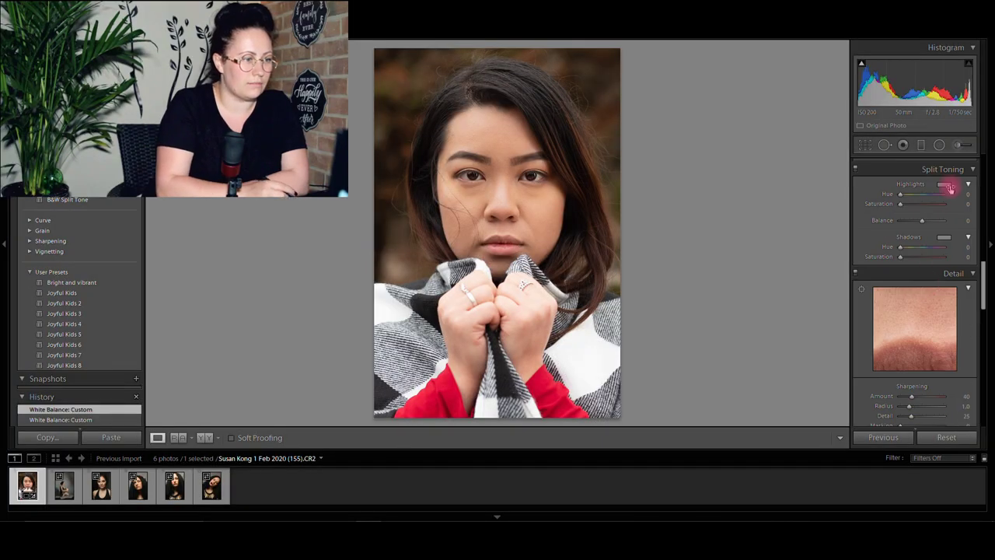
pyautogui.click(944, 259)
pyautogui.moveTo(768, 270); pyautogui.dragTo(750, 298)
pyautogui.click(944, 311)
pyautogui.click(833, 342)
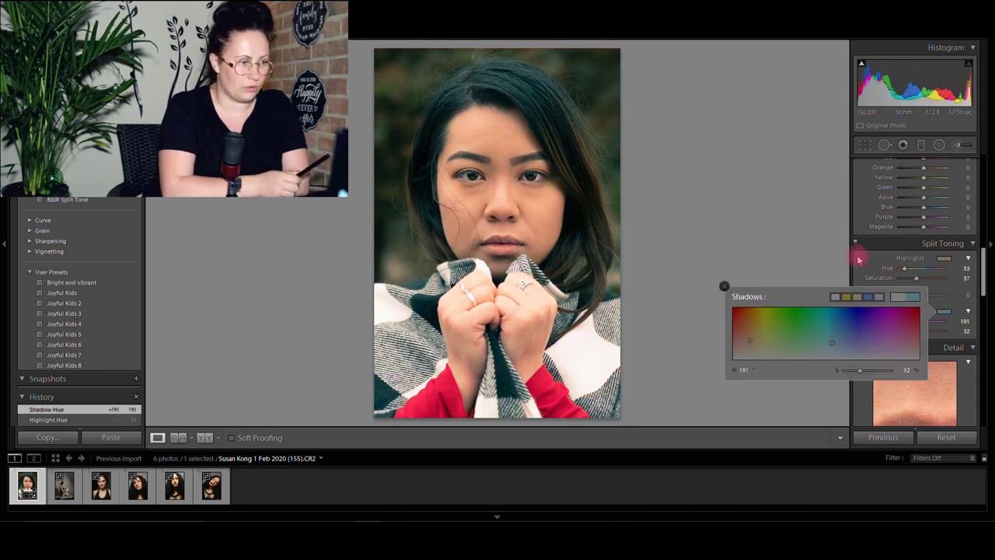
pyautogui.click(864, 260)
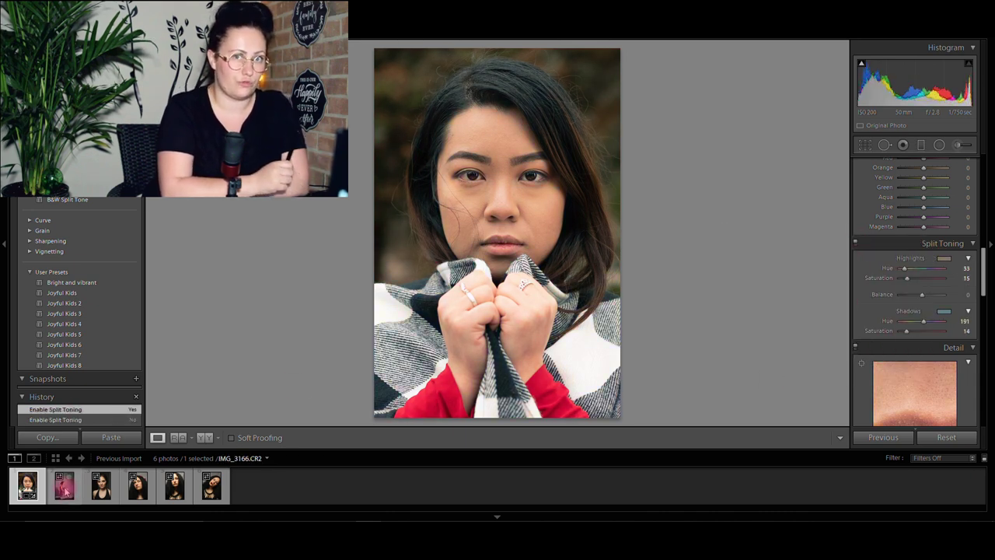
# Open IMG_3302.CR2, the black halter-top portrait, and set its white balance by sampling the gray background.
pyautogui.click(101, 490)
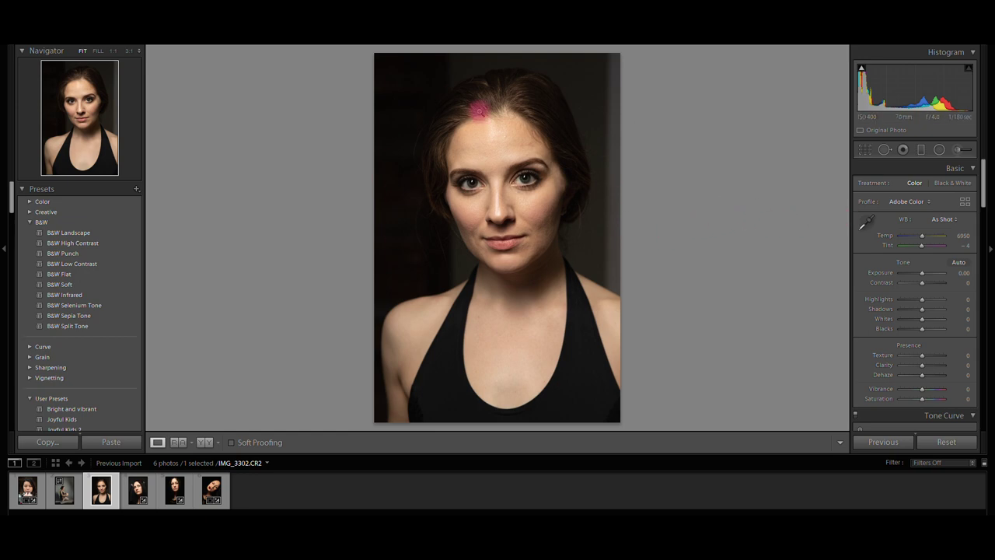
pyautogui.click(867, 221)
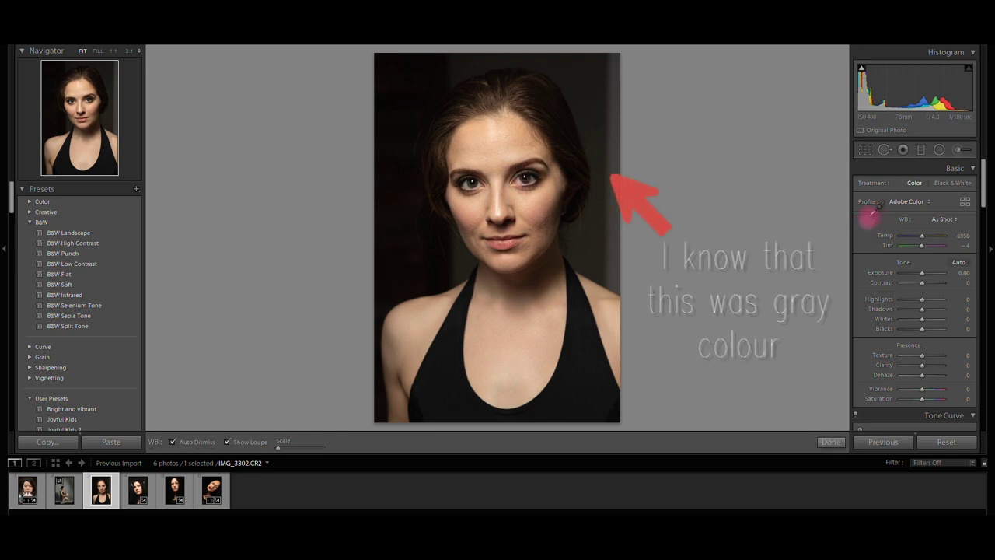
pyautogui.click(610, 160)
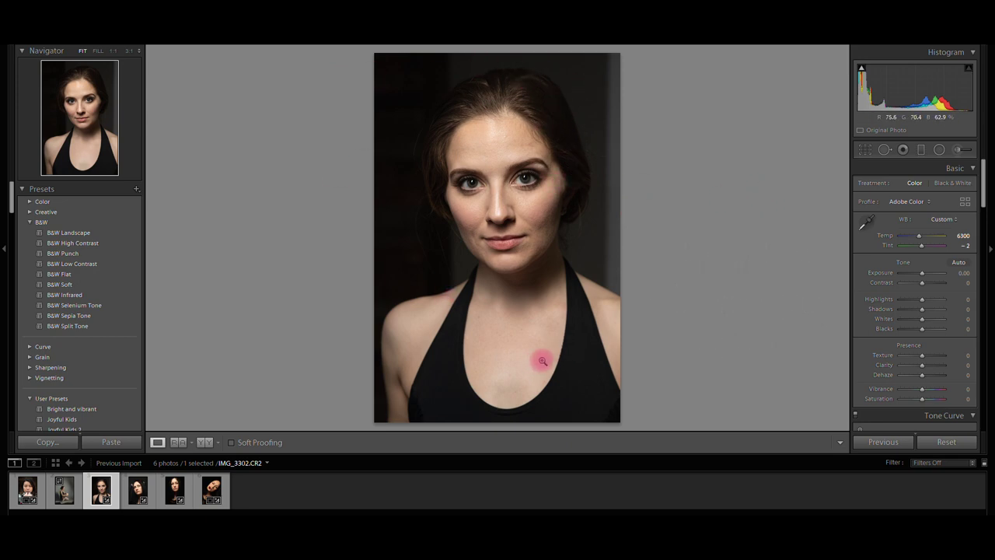
# Heal the blemishes on the forehead and between the eyebrows with the Spot Removal brush at feather 90 and opacity 100.
pyautogui.click(491, 138)
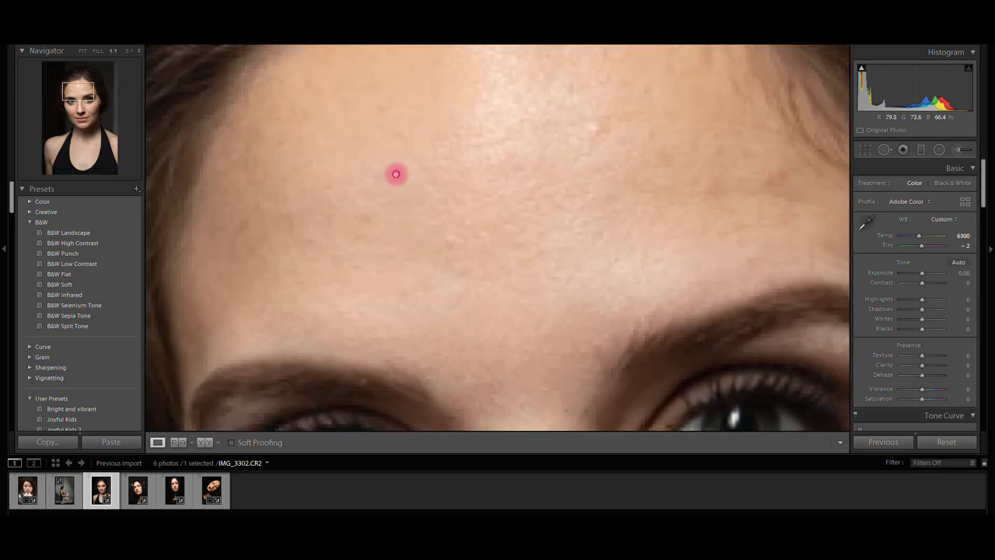
pyautogui.click(884, 150)
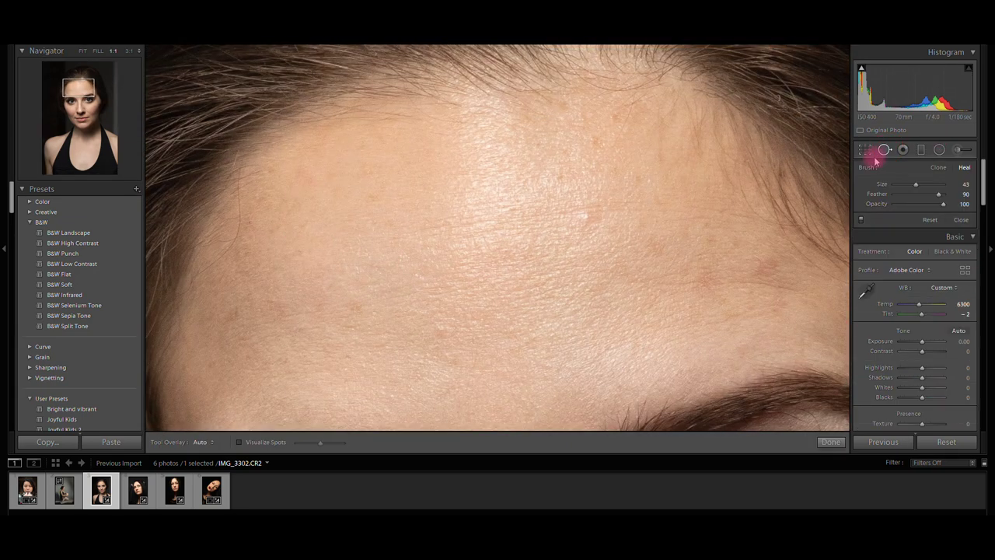
pyautogui.click(589, 214)
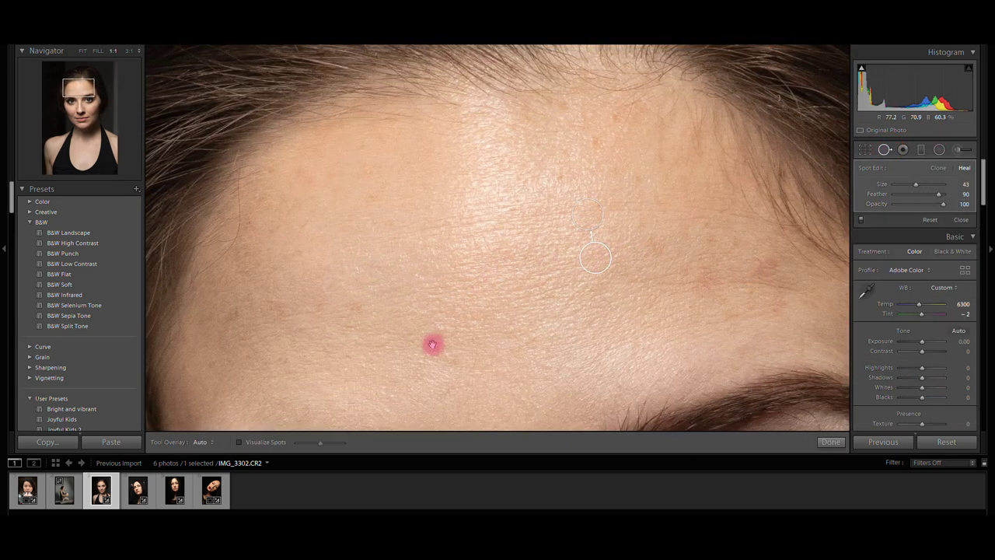
pyautogui.scroll(-2, 404, 311)
pyautogui.click(344, 255)
pyautogui.click(548, 302)
pyautogui.click(570, 285)
pyautogui.click(556, 331)
pyautogui.click(573, 276)
# Heal the small spots under the eyes, on the cheeks and around the mouth with spot size 23.
pyautogui.click(374, 218)
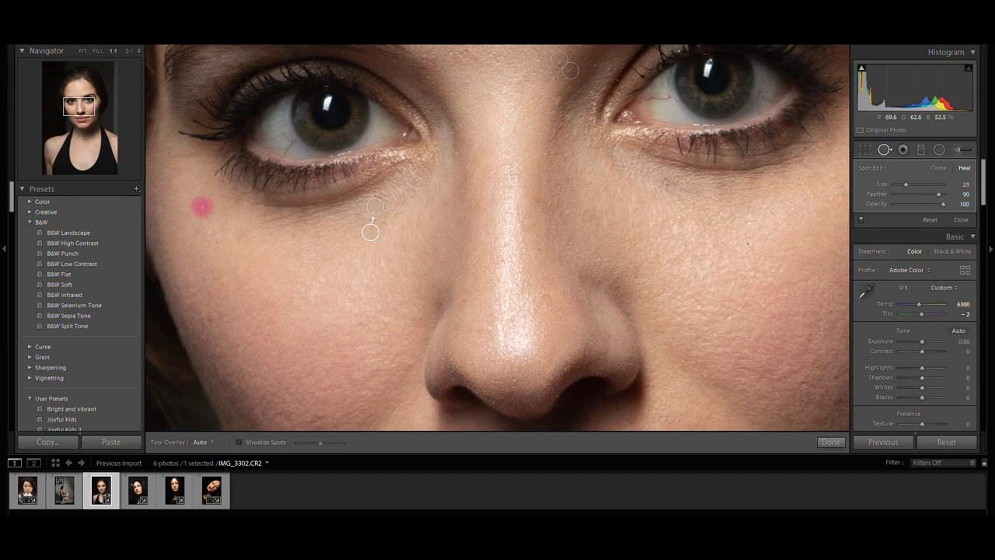
pyautogui.click(202, 208)
pyautogui.click(778, 327)
pyautogui.scroll(-2, 506, 226)
pyautogui.press('z')
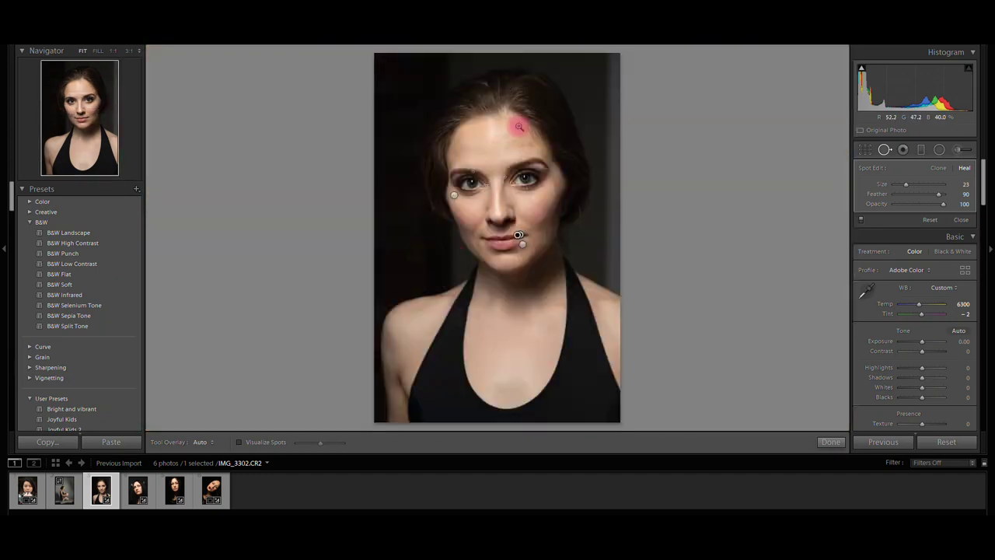
# Heal a broad patch of forehead above the eyebrow on the shadowed side with a size 75 stroke, and finish spot removal.
pyautogui.press('z')
pyautogui.scroll(10, 453, 157)
pyautogui.moveTo(462, 173); pyautogui.dragTo(515, 173)
pyautogui.moveTo(939, 194); pyautogui.dragTo(944, 195)
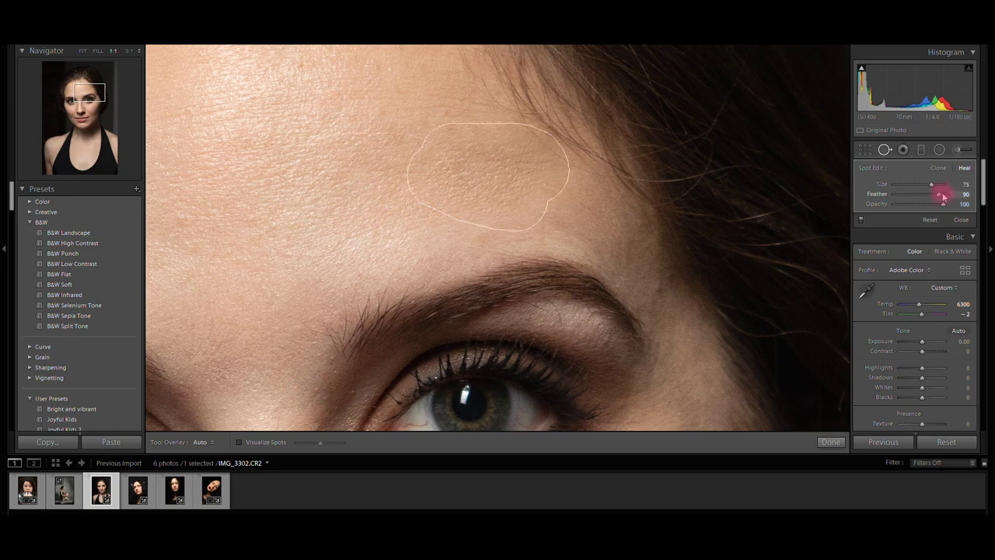
pyautogui.click(831, 441)
pyautogui.click(321, 171)
pyautogui.click(457, 182)
# Brush a Clarity −33 skin-softening adjustment over the forehead at size 10 and display its mask overlay.
pyautogui.click(963, 151)
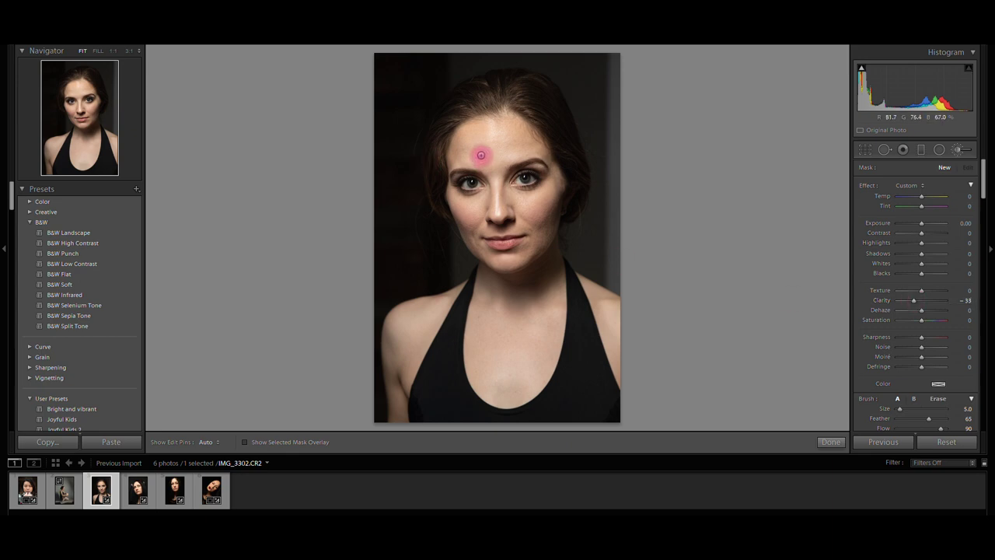
pyautogui.click(99, 50)
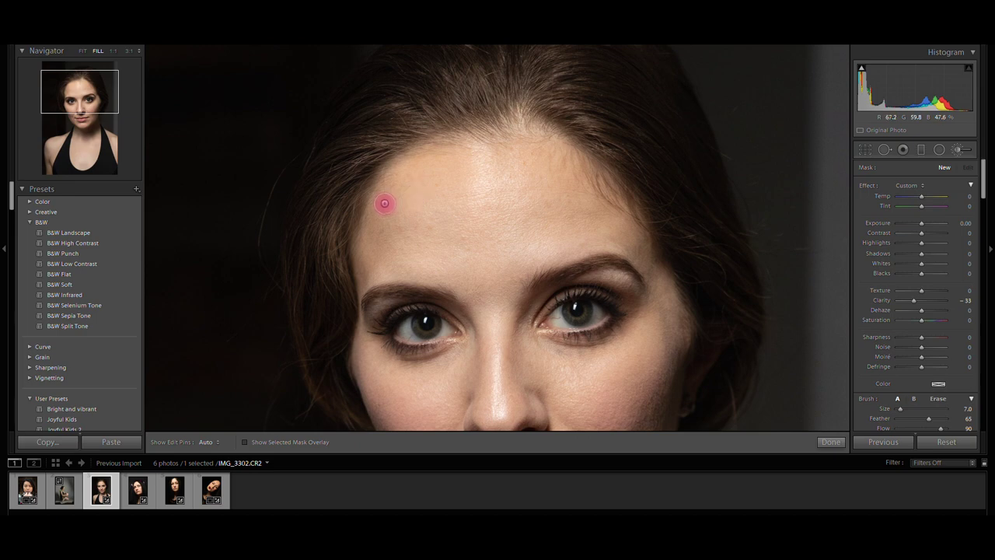
pyautogui.moveTo(393, 200)
pyautogui.mouseDown()
pyautogui.moveTo(420, 199)
pyautogui.moveTo(424, 248)
pyautogui.moveTo(468, 238)
pyautogui.moveTo(532, 175)
pyautogui.mouseUp()
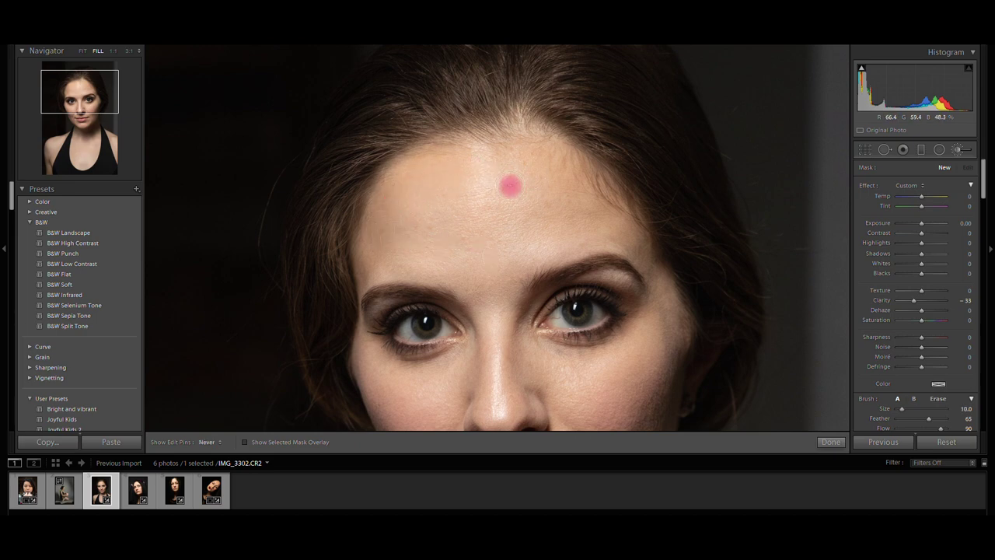
pyautogui.press('h')
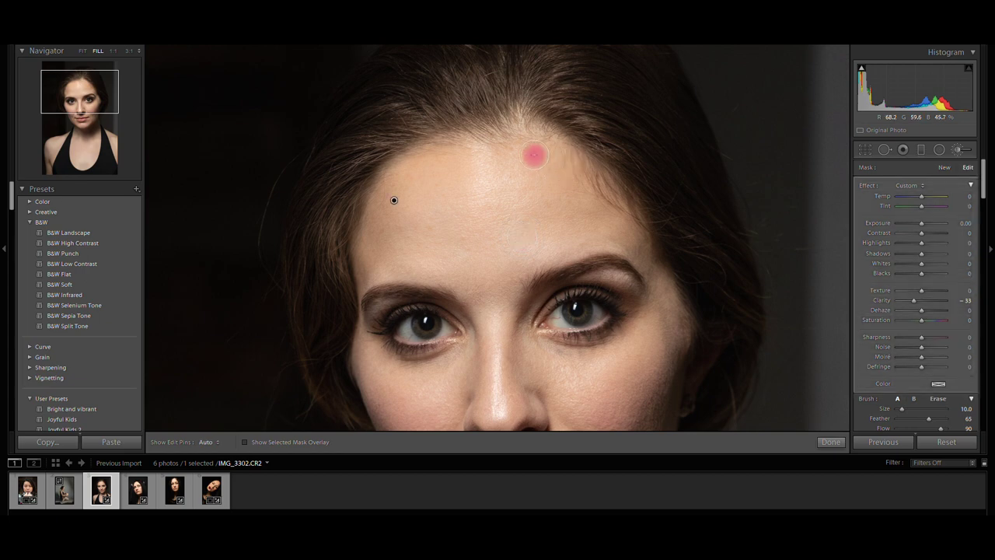
pyautogui.click(245, 443)
pyautogui.press('h')
# Extend the softening mask over the nose, cheeks, jaw and chin, leaving out the eyes and lips.
pyautogui.moveTo(531, 250)
pyautogui.mouseDown()
pyautogui.moveTo(553, 238)
pyautogui.moveTo(556, 178)
pyautogui.moveTo(391, 244)
pyautogui.moveTo(388, 267)
pyautogui.moveTo(491, 280)
pyautogui.moveTo(507, 264)
pyautogui.moveTo(493, 357)
pyautogui.moveTo(509, 222)
pyautogui.moveTo(494, 307)
pyautogui.moveTo(516, 231)
pyautogui.moveTo(638, 200)
pyautogui.moveTo(632, 358)
pyautogui.moveTo(615, 269)
pyautogui.moveTo(427, 342)
pyautogui.moveTo(404, 307)
pyautogui.moveTo(651, 294)
pyautogui.moveTo(657, 304)
pyautogui.mouseUp()
pyautogui.press('h')
pyautogui.moveTo(594, 278); pyautogui.dragTo(593, 207)
pyautogui.moveTo(473, 358); pyautogui.dragTo(665, 240)
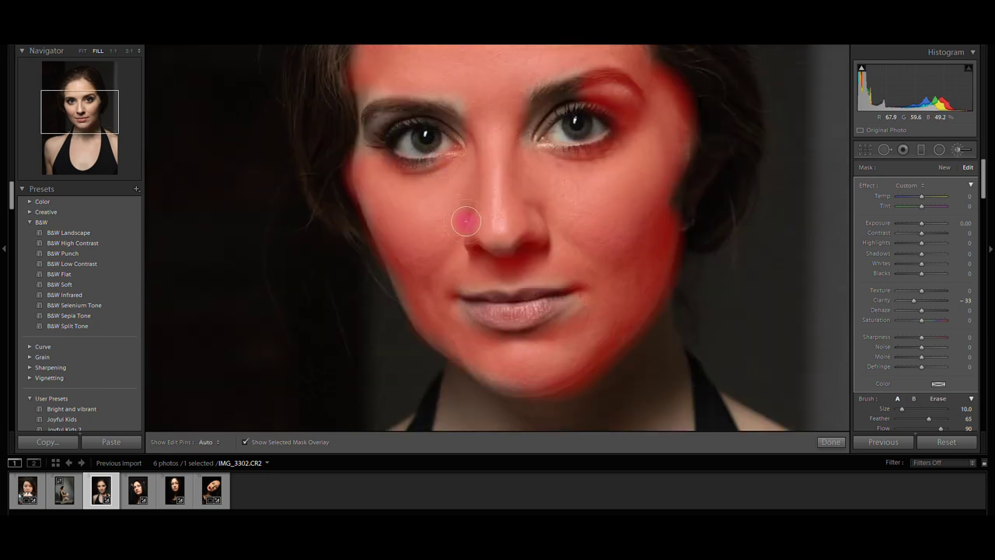
# Erase the softening mask from the eyebrow, eyelid, hairline and jaw edges with a smaller erase brush, and finish the adjustment.
pyautogui.press('alt')
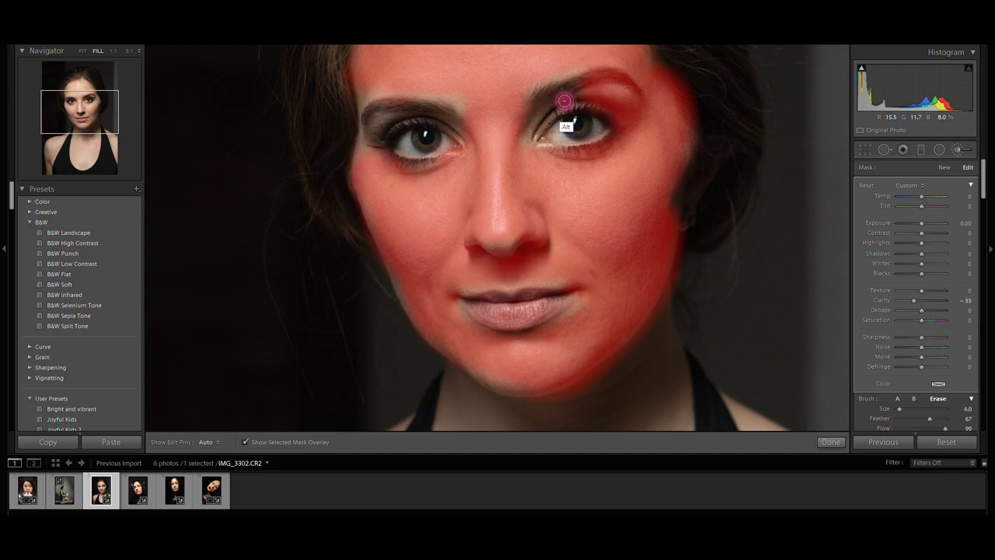
pyautogui.moveTo(575, 86)
pyautogui.mouseDown()
pyautogui.moveTo(612, 75)
pyautogui.moveTo(640, 99)
pyautogui.mouseUp()
pyautogui.moveTo(572, 109)
pyautogui.mouseDown()
pyautogui.moveTo(613, 130)
pyautogui.moveTo(559, 139)
pyautogui.mouseUp()
pyautogui.moveTo(676, 63); pyautogui.dragTo(705, 136)
pyautogui.moveTo(661, 211); pyautogui.dragTo(680, 178)
pyautogui.moveTo(399, 307)
pyautogui.mouseDown()
pyautogui.moveTo(393, 252)
pyautogui.moveTo(379, 274)
pyautogui.mouseUp()
pyautogui.moveTo(363, 237); pyautogui.dragTo(377, 286)
pyautogui.click(503, 237)
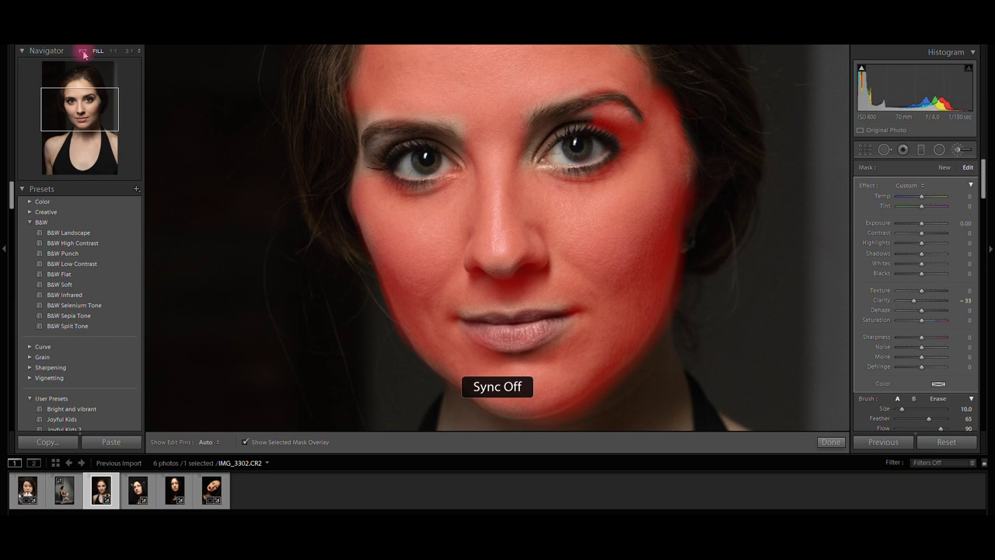
pyautogui.click(82, 51)
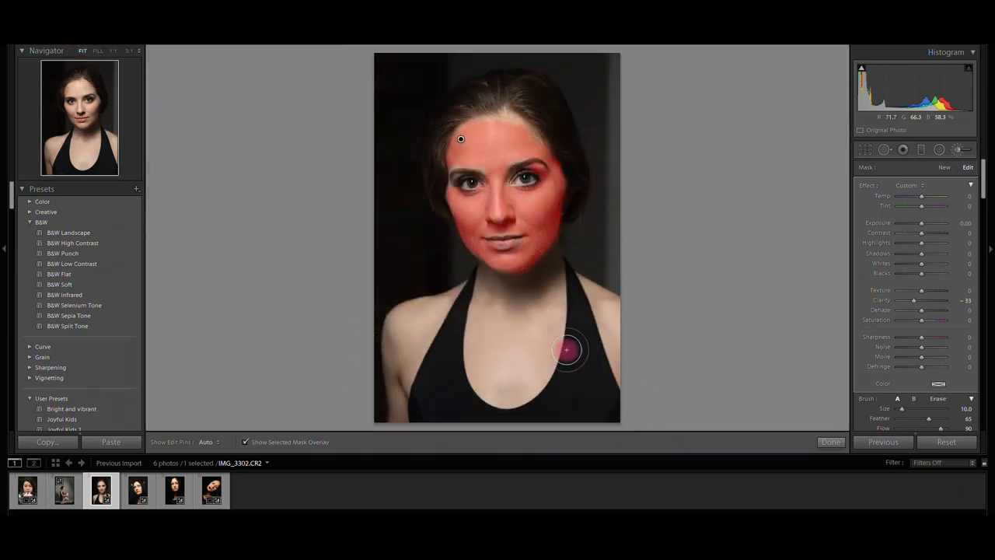
pyautogui.click(832, 442)
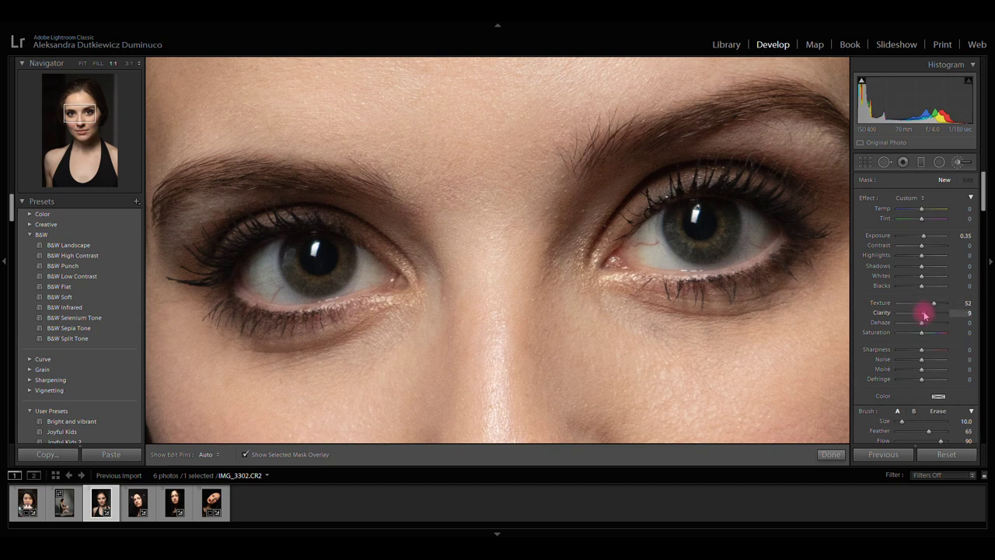
# Brush both irises with a new adjustment of Exposure 0.35, Texture 52, Clarity 9 and Saturation 37.
pyautogui.click(963, 314)
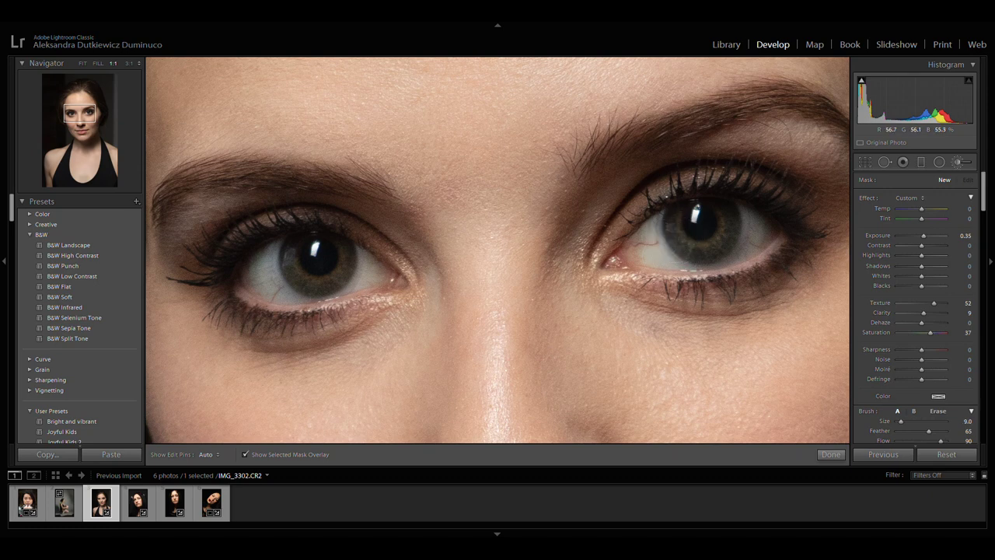
pyautogui.press('o')
pyautogui.moveTo(677, 215)
pyautogui.mouseDown()
pyautogui.moveTo(727, 230)
pyautogui.moveTo(722, 245)
pyautogui.moveTo(728, 216)
pyautogui.mouseUp()
pyautogui.click(293, 246)
pyautogui.press('h')
pyautogui.moveTo(293, 246)
pyautogui.mouseDown()
pyautogui.moveTo(299, 272)
pyautogui.moveTo(297, 237)
pyautogui.moveTo(317, 284)
pyautogui.moveTo(297, 277)
pyautogui.moveTo(342, 253)
pyautogui.moveTo(293, 277)
pyautogui.moveTo(343, 264)
pyautogui.moveTo(297, 274)
pyautogui.moveTo(343, 264)
pyautogui.moveTo(291, 239)
pyautogui.moveTo(345, 249)
pyautogui.moveTo(288, 248)
pyautogui.moveTo(349, 258)
pyautogui.moveTo(286, 250)
pyautogui.moveTo(345, 254)
pyautogui.moveTo(289, 251)
pyautogui.moveTo(290, 217)
pyautogui.mouseUp()
pyautogui.press('h')
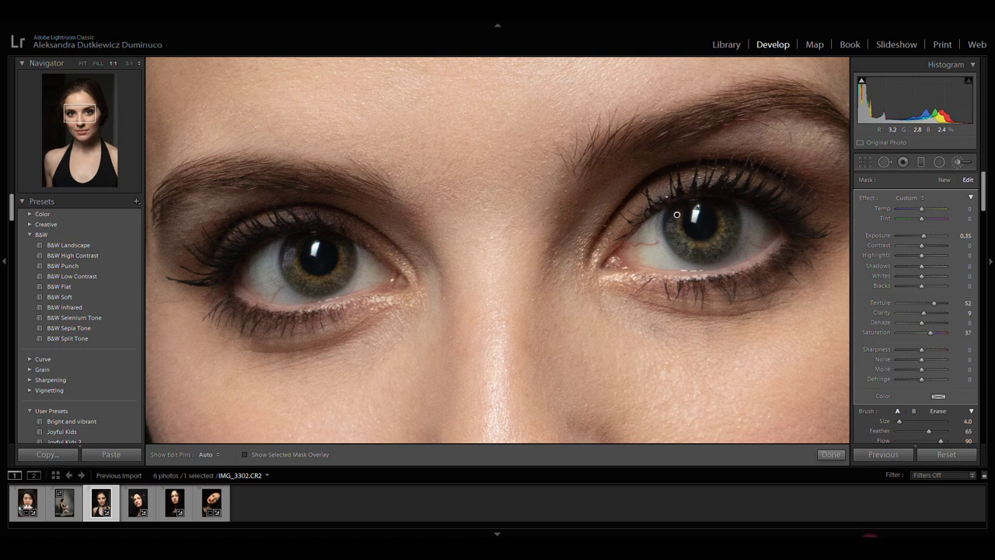
pyautogui.click(829, 455)
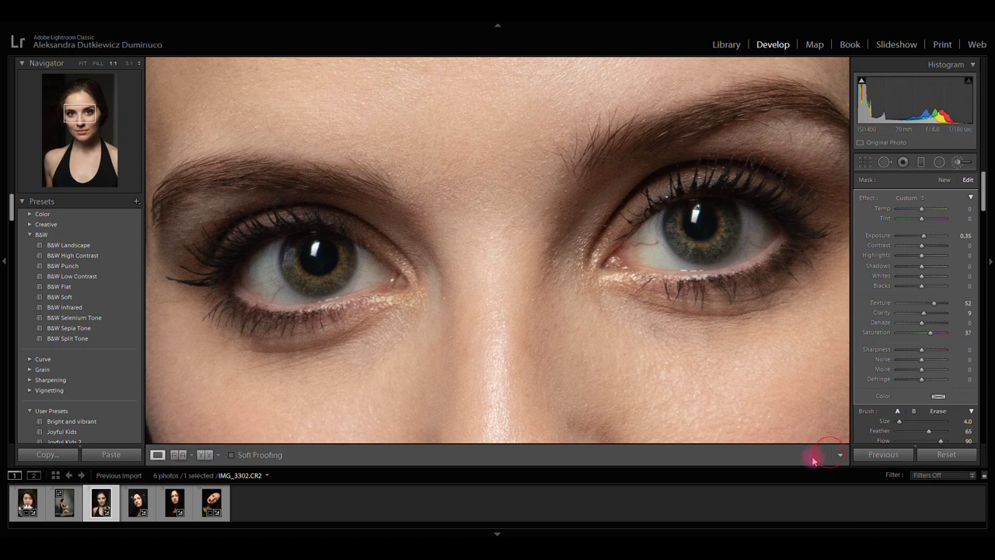
# Brush the lashes of both eyes with a new size 4 adjustment of Texture 48 and Clarity 11, and finish it.
pyautogui.click(960, 163)
pyautogui.click(864, 201)
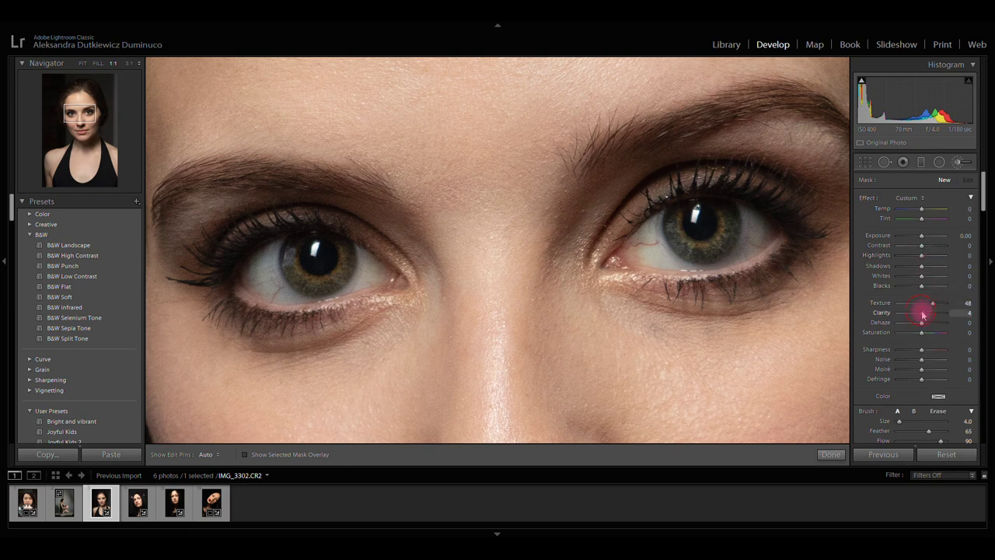
pyautogui.moveTo(636, 231)
pyautogui.mouseDown()
pyautogui.moveTo(685, 177)
pyautogui.moveTo(704, 195)
pyautogui.moveTo(753, 175)
pyautogui.moveTo(773, 191)
pyautogui.moveTo(792, 180)
pyautogui.moveTo(784, 208)
pyautogui.moveTo(824, 205)
pyautogui.moveTo(808, 219)
pyautogui.moveTo(833, 233)
pyautogui.moveTo(792, 231)
pyautogui.moveTo(767, 272)
pyautogui.mouseUp()
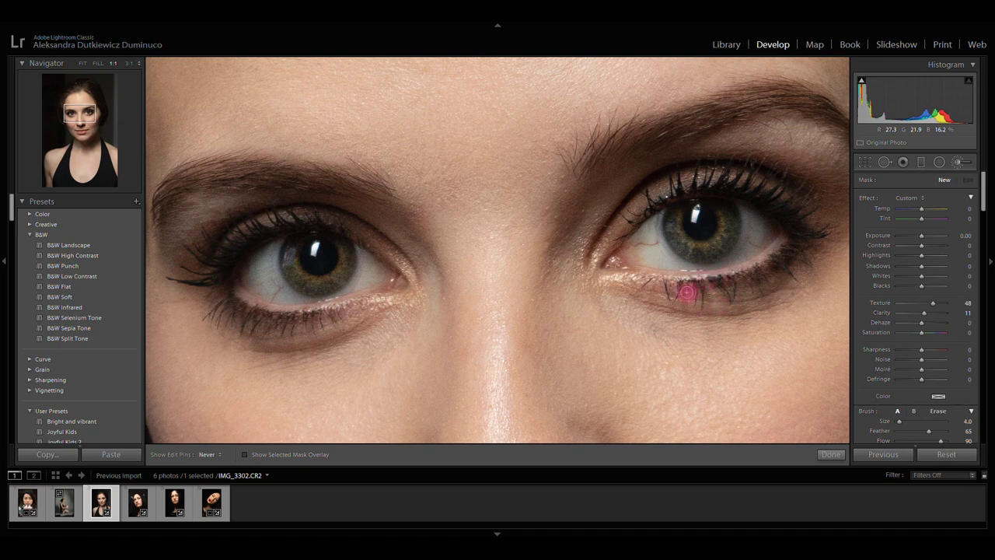
pyautogui.moveTo(626, 287); pyautogui.dragTo(627, 287)
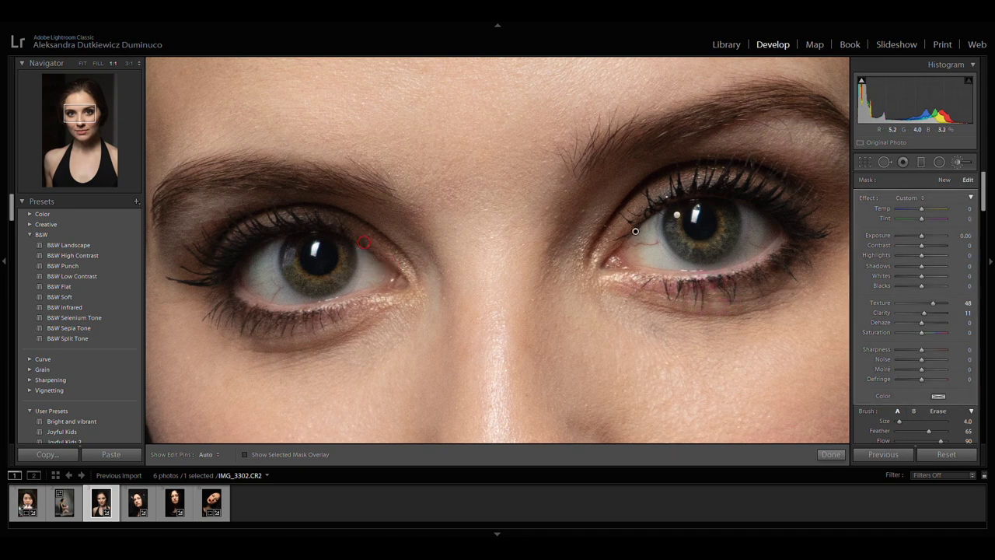
pyautogui.moveTo(299, 216)
pyautogui.mouseDown()
pyautogui.moveTo(273, 209)
pyautogui.moveTo(278, 230)
pyautogui.moveTo(222, 229)
pyautogui.moveTo(238, 256)
pyautogui.moveTo(206, 244)
pyautogui.moveTo(227, 273)
pyautogui.moveTo(172, 281)
pyautogui.moveTo(215, 284)
pyautogui.moveTo(231, 323)
pyautogui.mouseUp()
pyautogui.press('h')
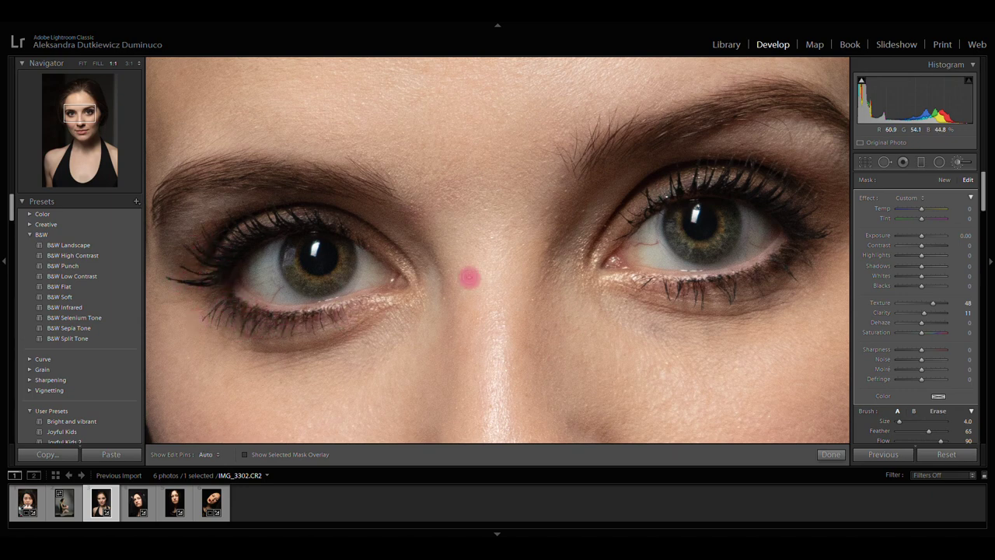
pyautogui.press('z')
pyautogui.click(829, 456)
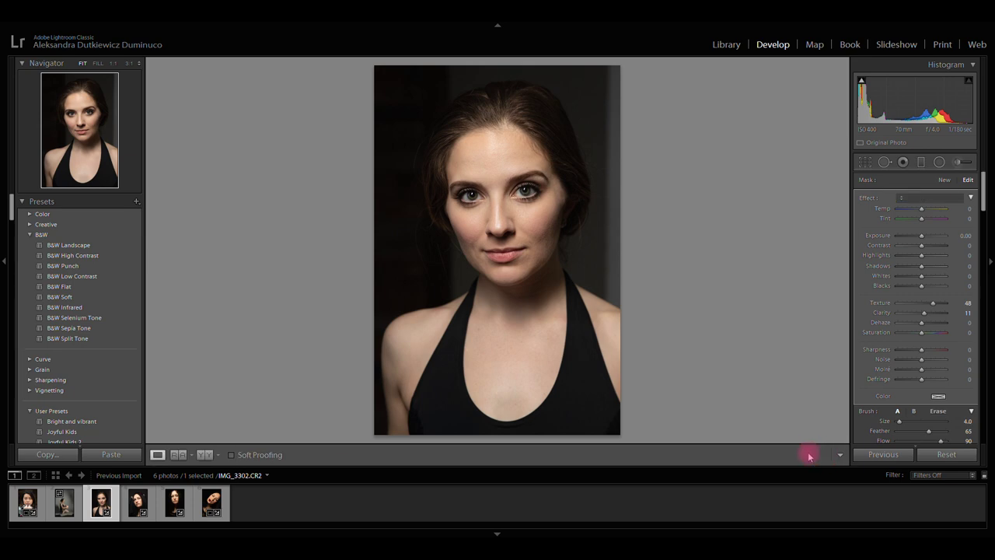
# Compare the retouched portrait side by side with its original, examining both eyes at 1:1.
pyautogui.click(208, 457)
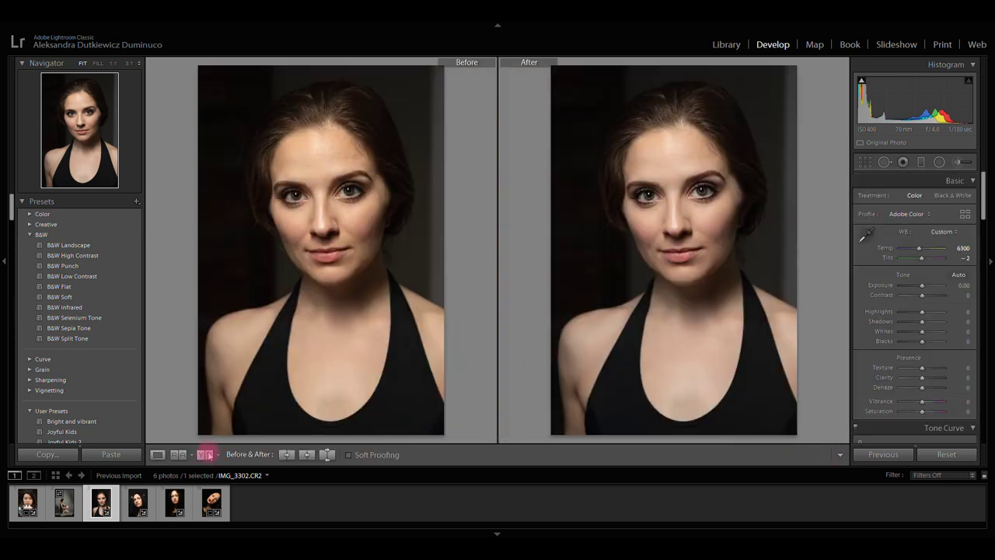
pyautogui.click(642, 203)
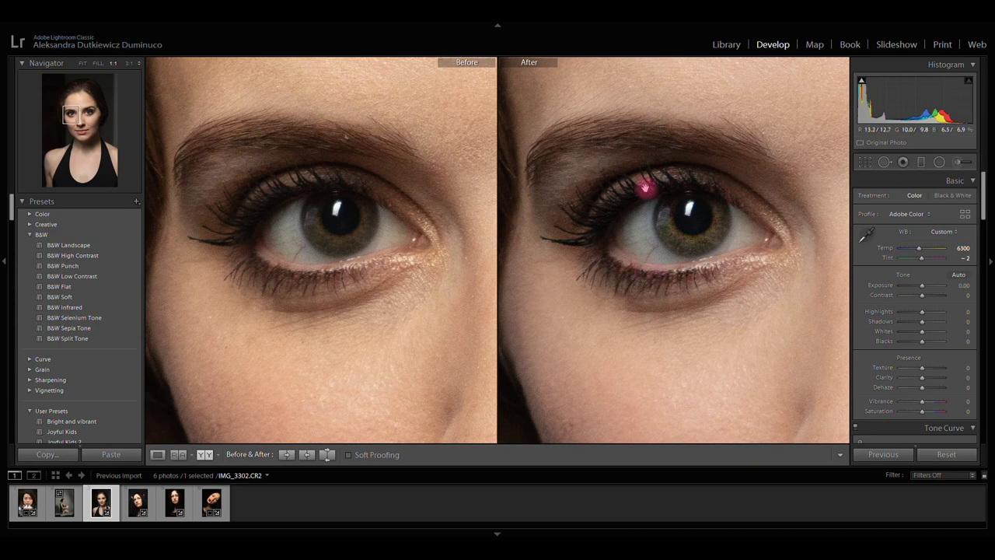
pyautogui.moveTo(760, 264); pyautogui.dragTo(570, 293)
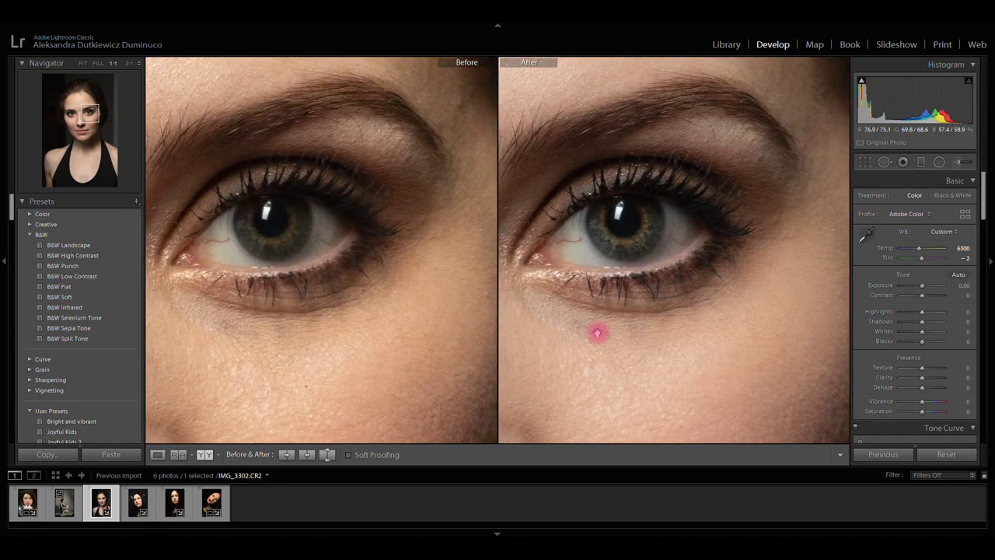
pyautogui.click(566, 333)
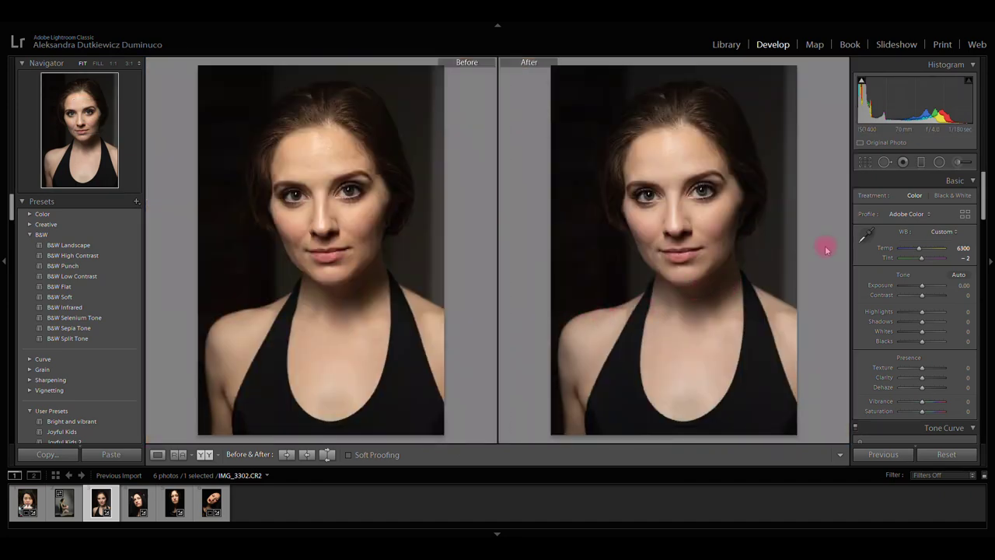
# Reset the brush settings and paint a new Exposure −0.44 contouring adjustment along both cheeks.
pyautogui.click(958, 165)
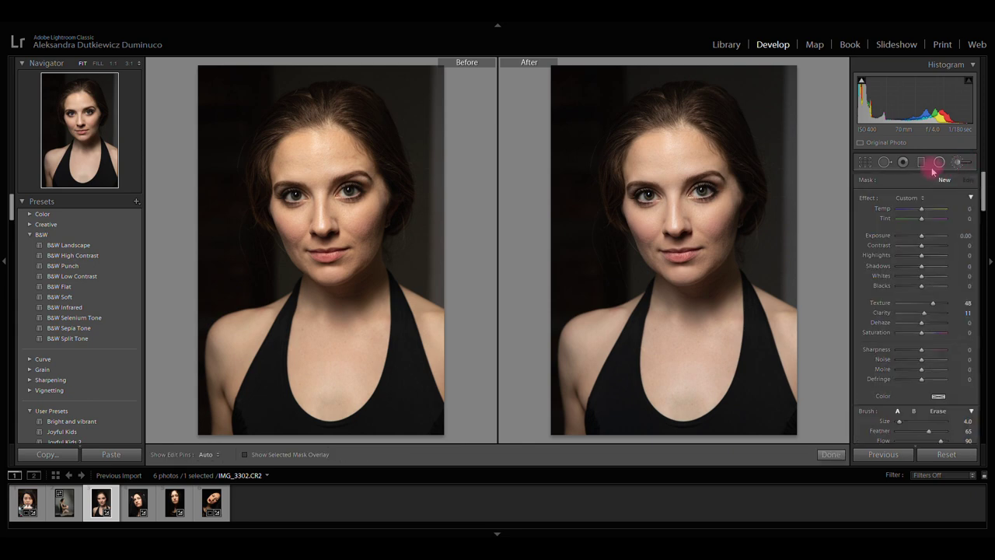
pyautogui.doubleClick(868, 200)
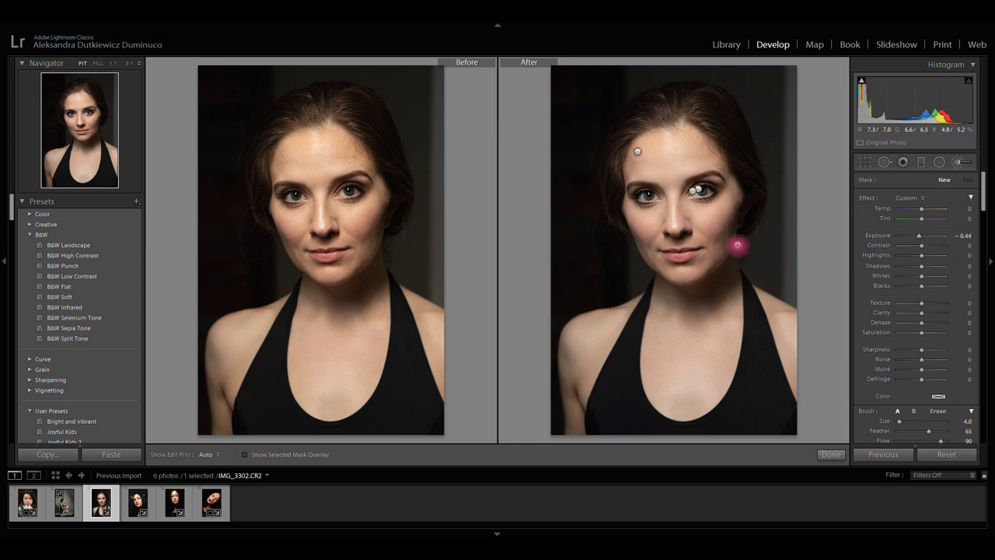
pyautogui.press('h')
pyautogui.press('h')
pyautogui.click(717, 239)
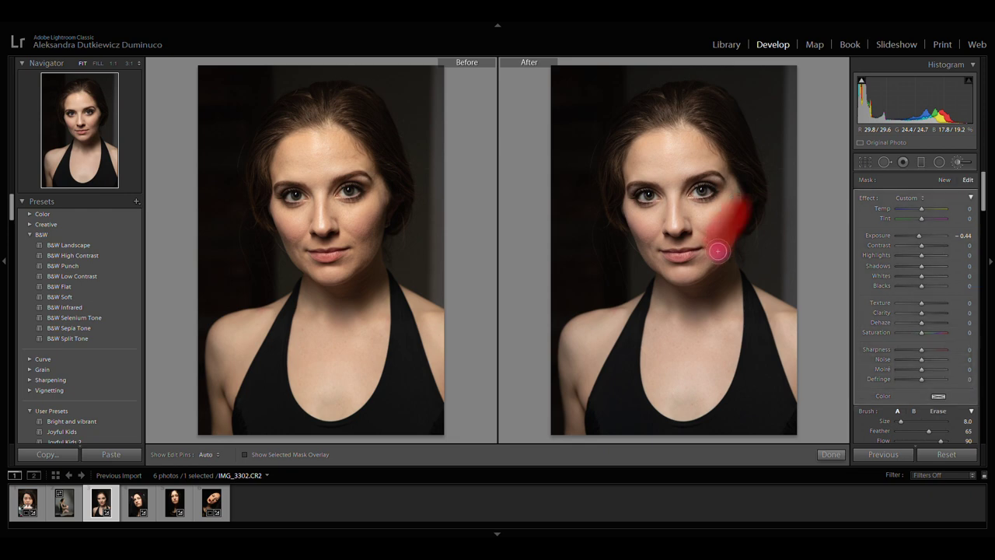
pyautogui.moveTo(640, 239)
pyautogui.mouseDown()
pyautogui.moveTo(663, 279)
pyautogui.moveTo(731, 295)
pyautogui.moveTo(668, 239)
pyautogui.mouseUp()
pyautogui.scroll(-5, 665, 235)
# Extend the Exposure −0.44 contouring to the nose, eye areas and both sides of the forehead.
pyautogui.moveTo(685, 184); pyautogui.dragTo(678, 222)
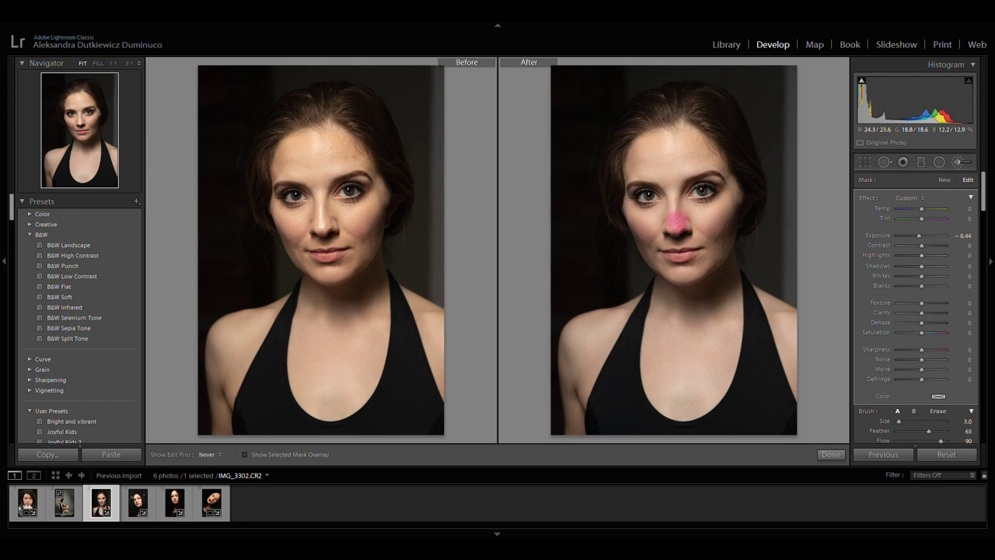
pyautogui.moveTo(627, 189); pyautogui.dragTo(631, 196)
pyautogui.moveTo(717, 190); pyautogui.dragTo(712, 198)
pyautogui.moveTo(710, 131); pyautogui.dragTo(716, 156)
pyautogui.moveTo(630, 135); pyautogui.dragTo(622, 211)
# Contour the neck, arm and shoulder edges with the same darkening, undo the last shoulder stroke, and finish the adjustment.
pyautogui.moveTo(682, 291); pyautogui.dragTo(724, 324)
pyautogui.moveTo(571, 391); pyautogui.dragTo(570, 416)
pyautogui.moveTo(626, 299); pyautogui.dragTo(625, 307)
pyautogui.moveTo(797, 305); pyautogui.dragTo(778, 313)
pyautogui.hotkey('ctrl', 'z')
pyautogui.scroll(-3, 817, 372)
pyautogui.click(829, 455)
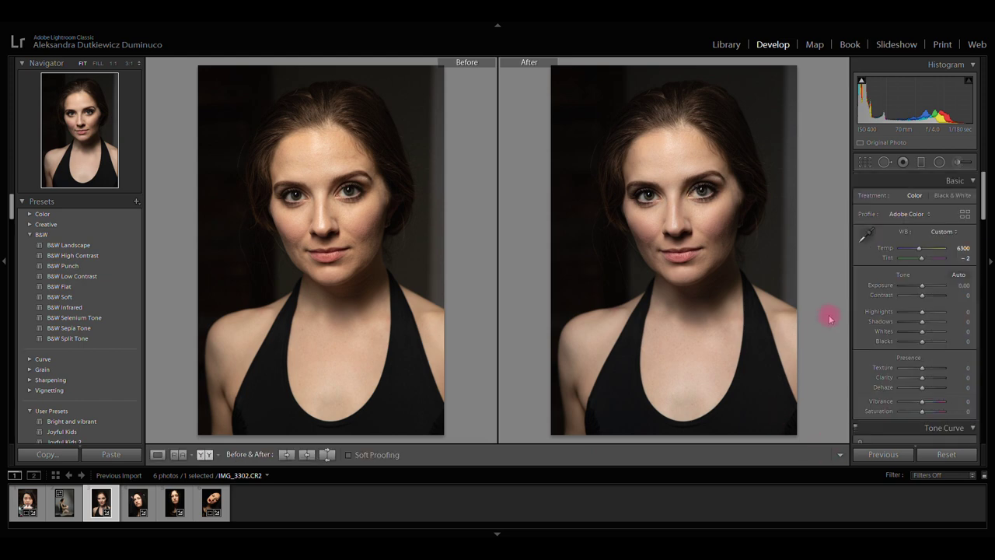
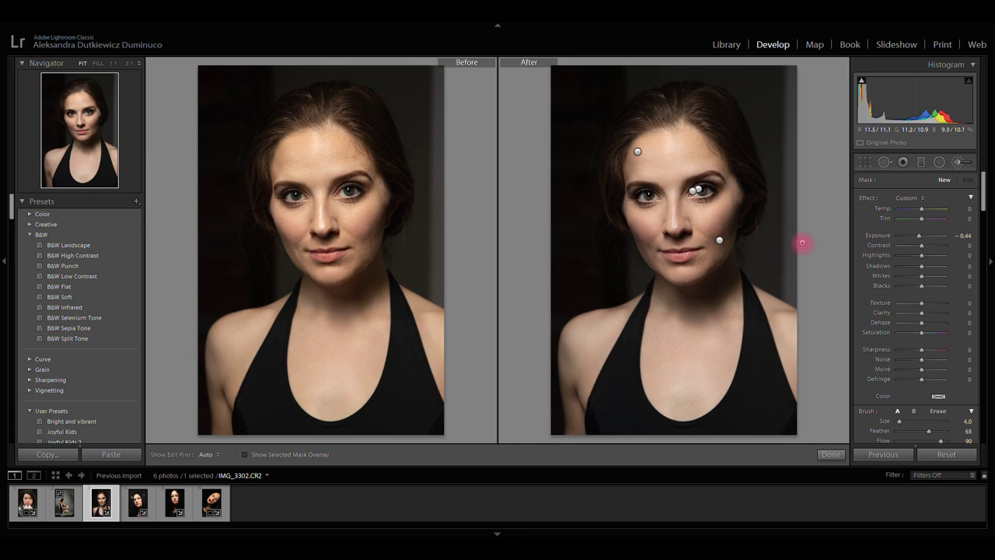
# Show shadow clipping and paint an Exposure −4.00, Blacks −78 brush adjustment over the photo's upper-left background, undoing the extra stroke down the edge.
pyautogui.click(861, 82)
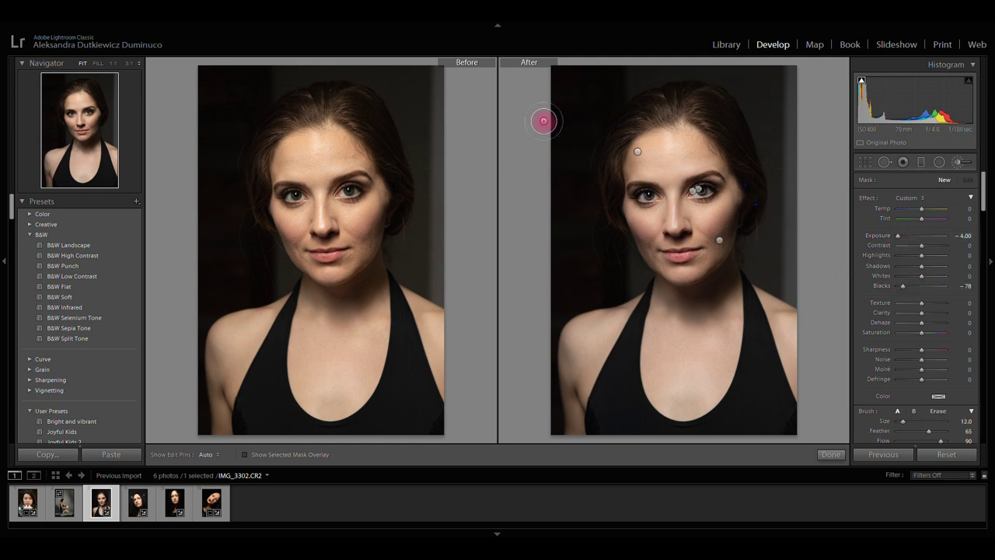
pyautogui.moveTo(569, 79)
pyautogui.mouseDown()
pyautogui.moveTo(557, 112)
pyautogui.moveTo(567, 118)
pyautogui.moveTo(651, 63)
pyautogui.moveTo(580, 100)
pyautogui.moveTo(551, 189)
pyautogui.mouseUp()
pyautogui.press('o')
pyautogui.hotkey('shift', 'o')
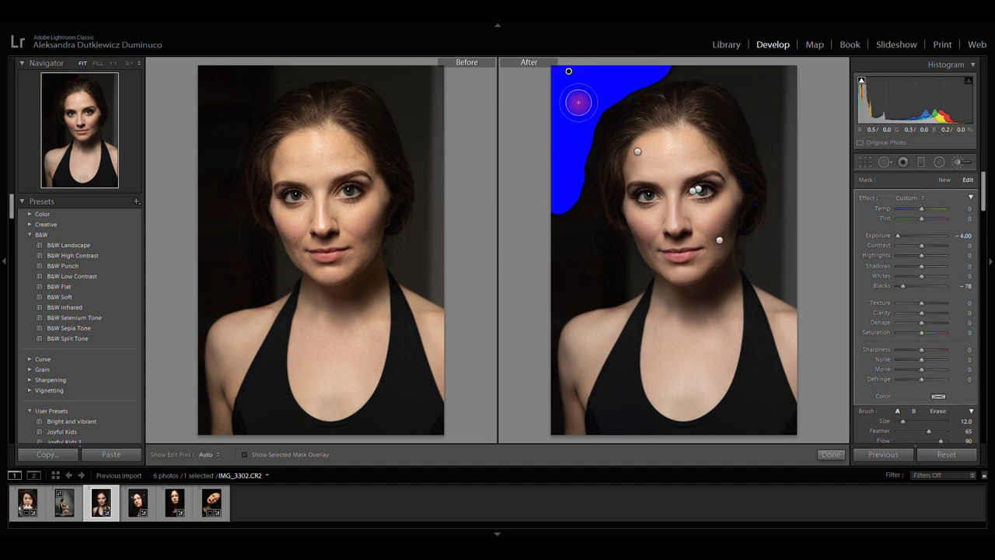
pyautogui.moveTo(581, 125)
pyautogui.mouseDown()
pyautogui.moveTo(564, 184)
pyautogui.moveTo(561, 272)
pyautogui.moveTo(577, 278)
pyautogui.moveTo(585, 242)
pyautogui.moveTo(612, 267)
pyautogui.moveTo(615, 243)
pyautogui.moveTo(625, 272)
pyautogui.moveTo(638, 277)
pyautogui.moveTo(555, 309)
pyautogui.moveTo(552, 435)
pyautogui.mouseUp()
pyautogui.hotkey('ctrl', 'z')
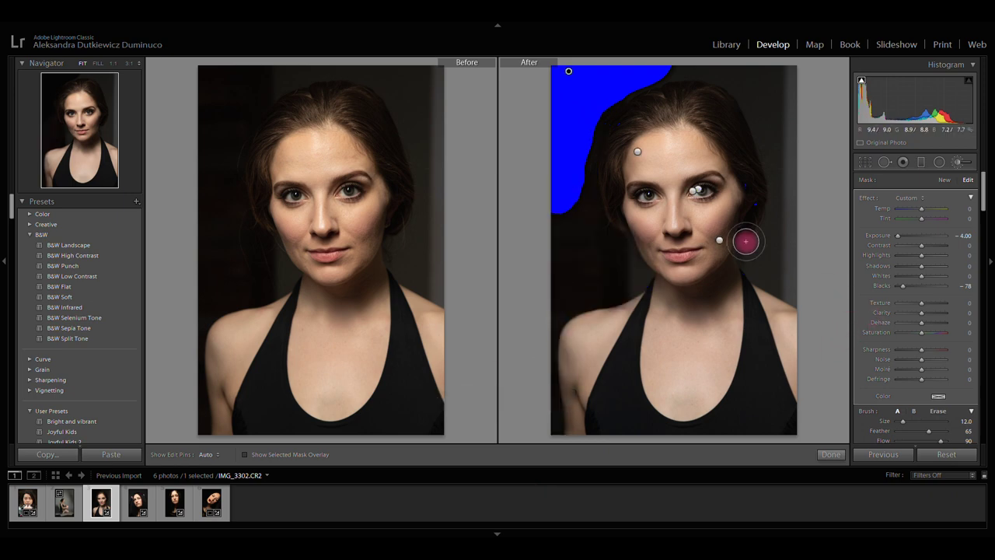
# Enable Auto Mask and paint the darkening over the remaining background to the left of the woman, down to her shoulder.
pyautogui.scroll(-2, 936, 315)
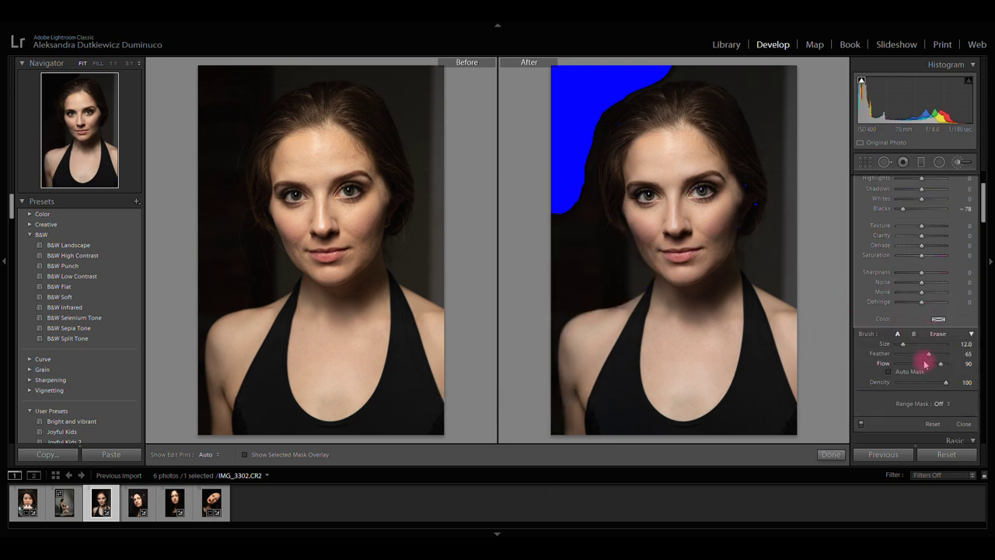
pyautogui.click(889, 372)
pyautogui.moveTo(555, 210)
pyautogui.mouseDown()
pyautogui.moveTo(546, 344)
pyautogui.moveTo(551, 234)
pyautogui.moveTo(589, 303)
pyautogui.moveTo(604, 252)
pyautogui.moveTo(575, 207)
pyautogui.moveTo(616, 274)
pyautogui.mouseUp()
pyautogui.press('h')
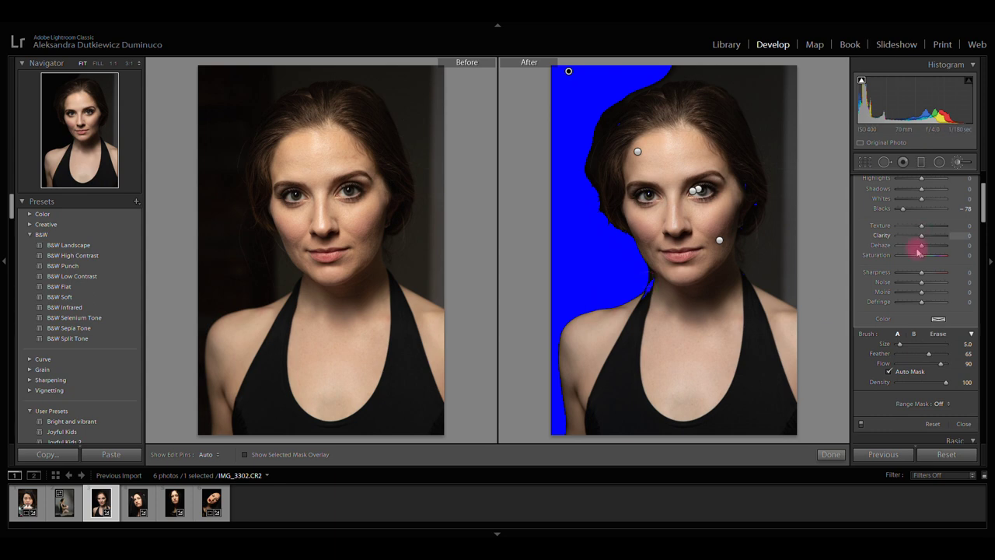
# Set the adjustment's Blacks to −100, extend it over the background right of the woman, and hide the shadow clipping preview.
pyautogui.moveTo(903, 208); pyautogui.dragTo(882, 210)
pyautogui.press('h')
pyautogui.moveTo(748, 276)
pyautogui.mouseDown()
pyautogui.moveTo(787, 273)
pyautogui.moveTo(804, 293)
pyautogui.moveTo(732, 66)
pyautogui.moveTo(807, 78)
pyautogui.moveTo(751, 98)
pyautogui.moveTo(790, 235)
pyautogui.moveTo(770, 218)
pyautogui.mouseUp()
pyautogui.scroll(7, 787, 272)
pyautogui.press('h')
pyautogui.click(861, 81)
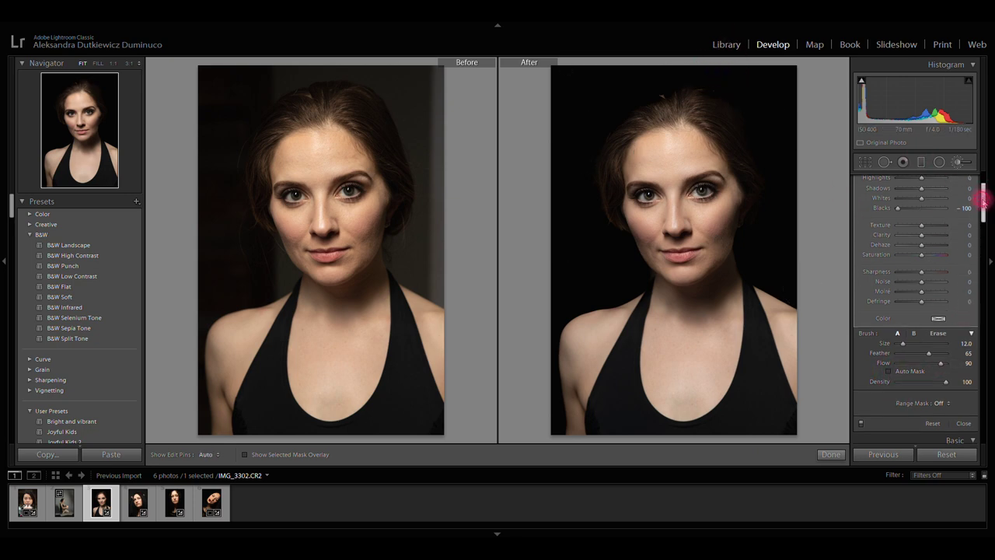
# Paint a new brush adjustment with Shadows −39 and Blacks −28 around the hair and shoulder edges, and finish it.
pyautogui.scroll(3, 931, 198)
pyautogui.click(943, 181)
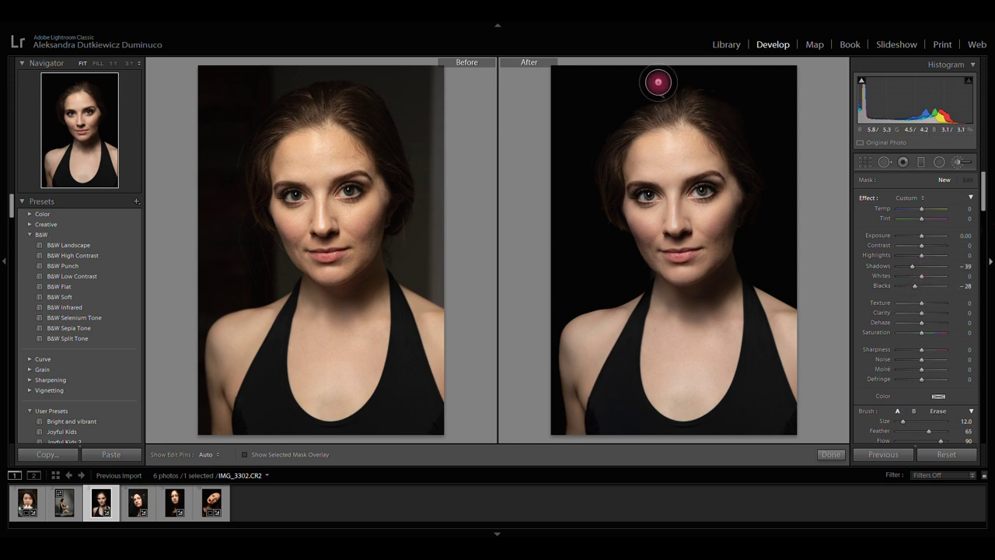
pyautogui.press('h')
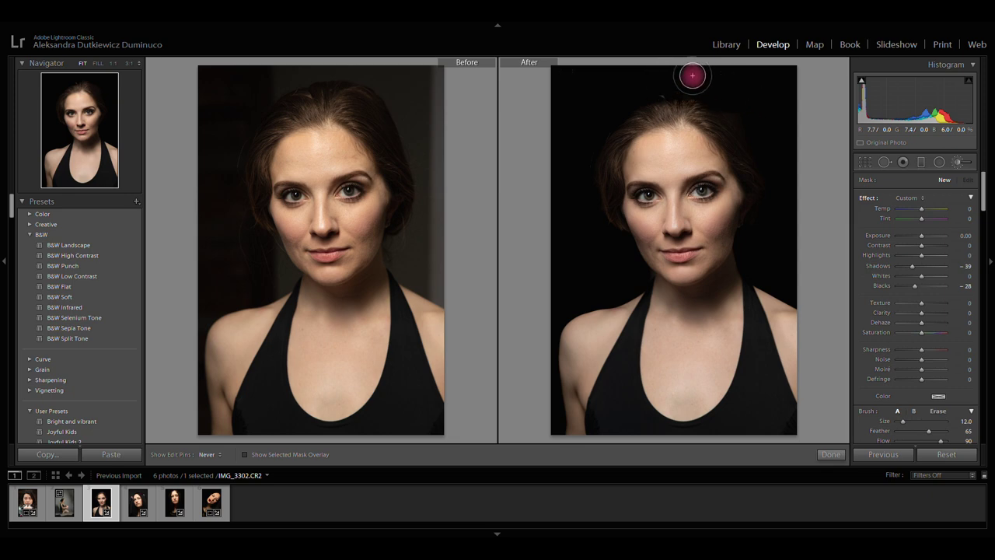
pyautogui.moveTo(787, 202)
pyautogui.mouseDown()
pyautogui.moveTo(659, 90)
pyautogui.moveTo(608, 120)
pyautogui.moveTo(672, 79)
pyautogui.moveTo(596, 141)
pyautogui.moveTo(602, 308)
pyautogui.mouseUp()
pyautogui.press('h')
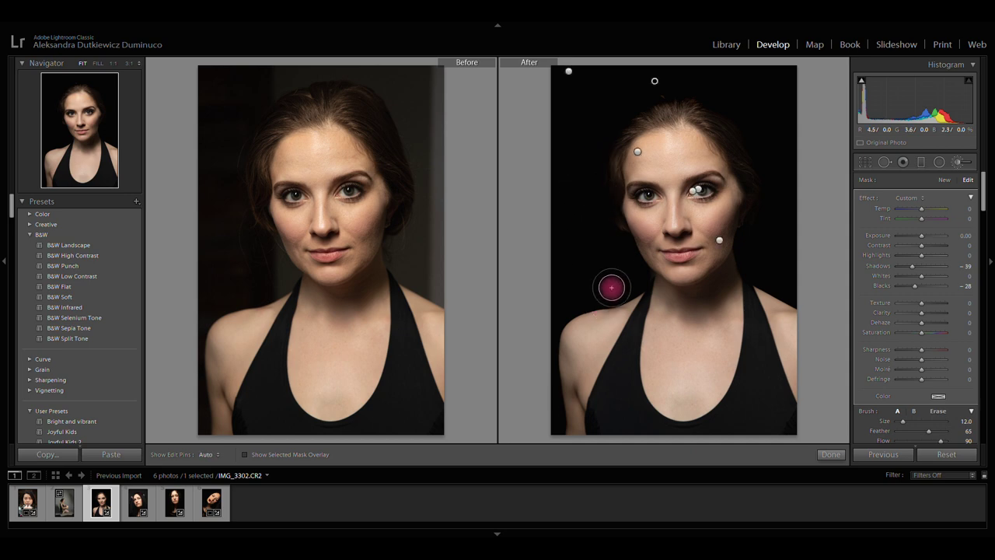
pyautogui.click(831, 455)
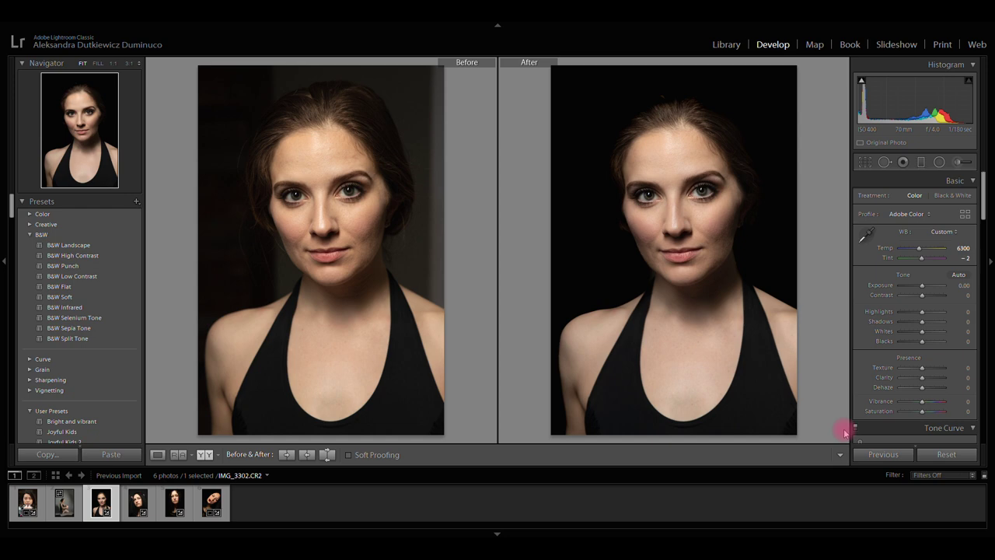
# Reopen the Shadows −39, Blacks −28 adjustment above the head and erase it from the face with a size 14.0 brush.
pyautogui.click(961, 164)
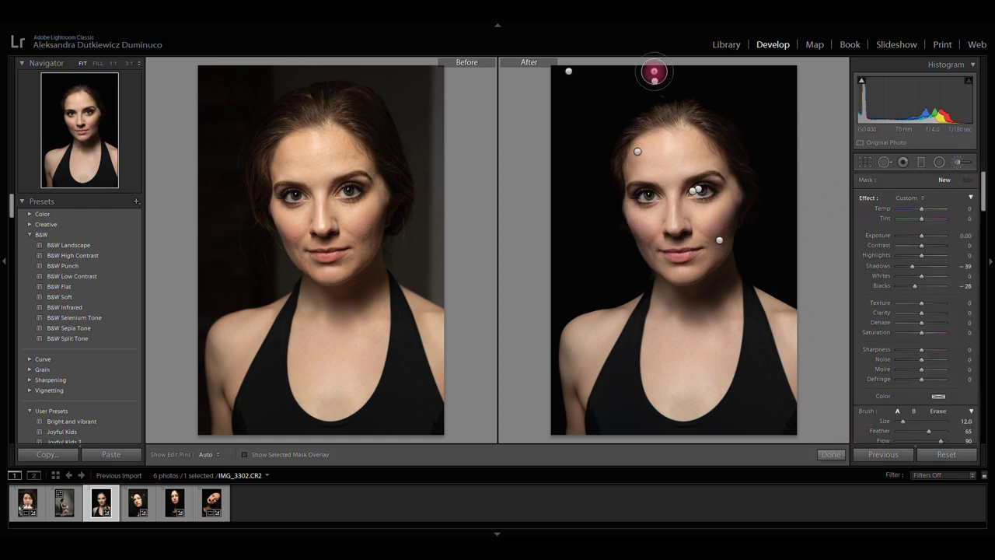
pyautogui.click(655, 82)
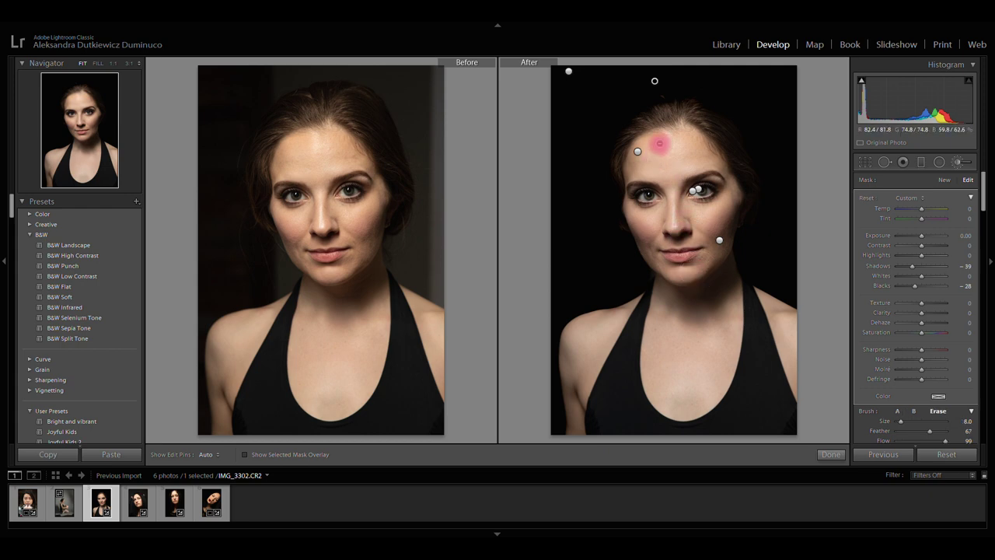
pyautogui.press('h')
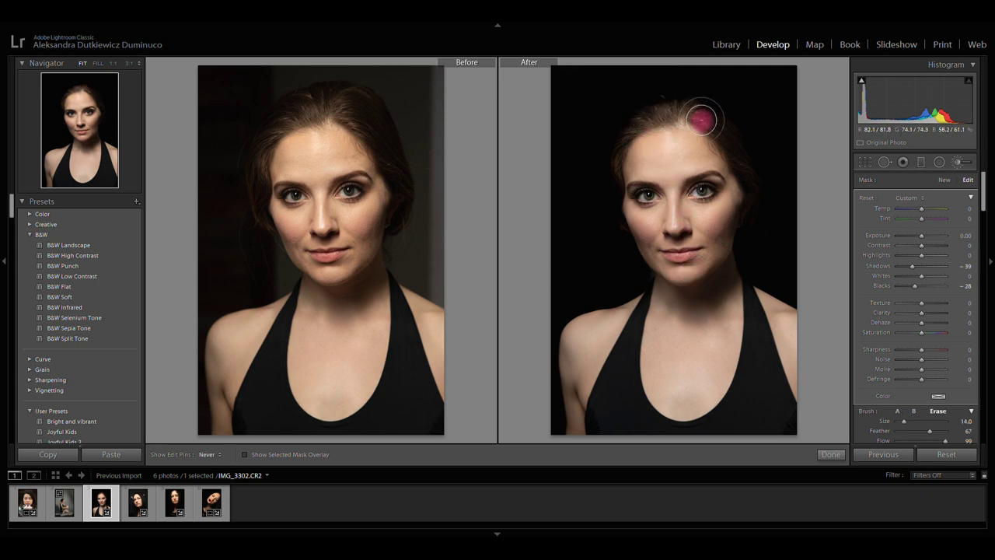
pyautogui.moveTo(650, 181)
pyautogui.mouseDown()
pyautogui.moveTo(673, 264)
pyautogui.moveTo(670, 250)
pyautogui.moveTo(687, 266)
pyautogui.mouseUp()
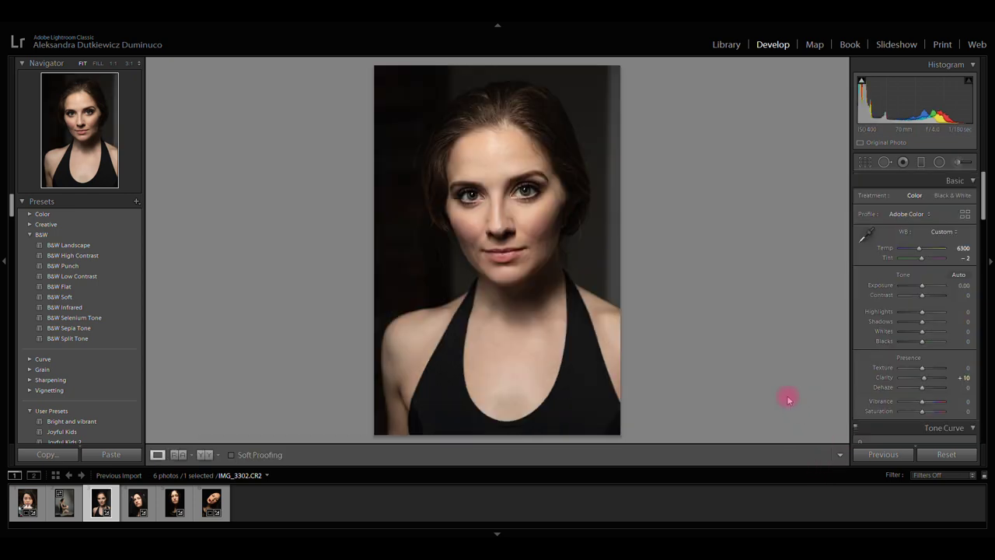